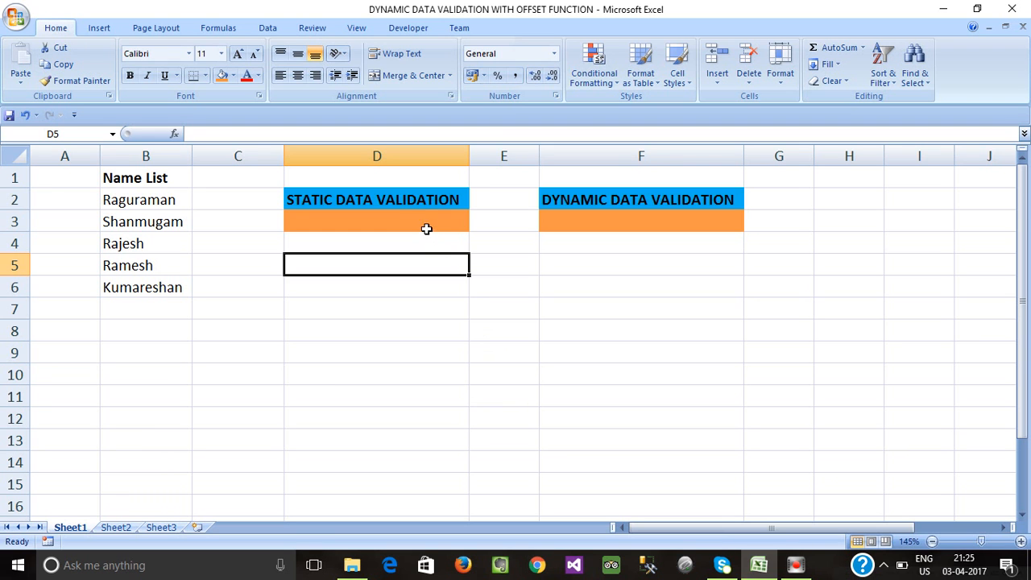
{"action": "left_click", "coordinate": [418, 224]}
{"action": "left_click", "coordinate": [435, 263]}
{"action": "left_click", "coordinate": [449, 224]}
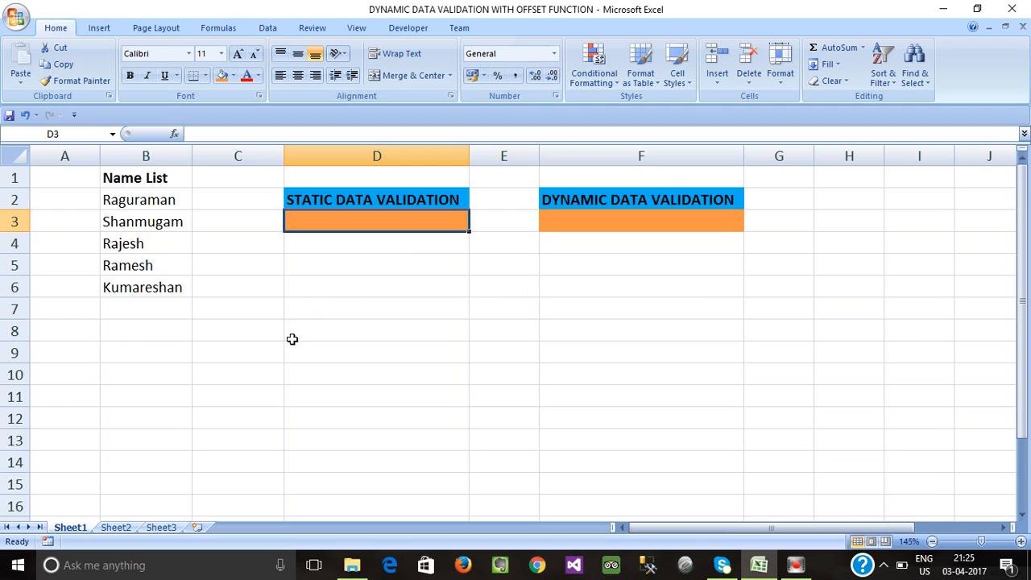
{"action": "left_click", "coordinate": [157, 308]}
{"action": "left_click", "coordinate": [150, 334]}
{"action": "left_click", "coordinate": [147, 305]}
{"action": "left_click", "coordinate": [224, 294]}
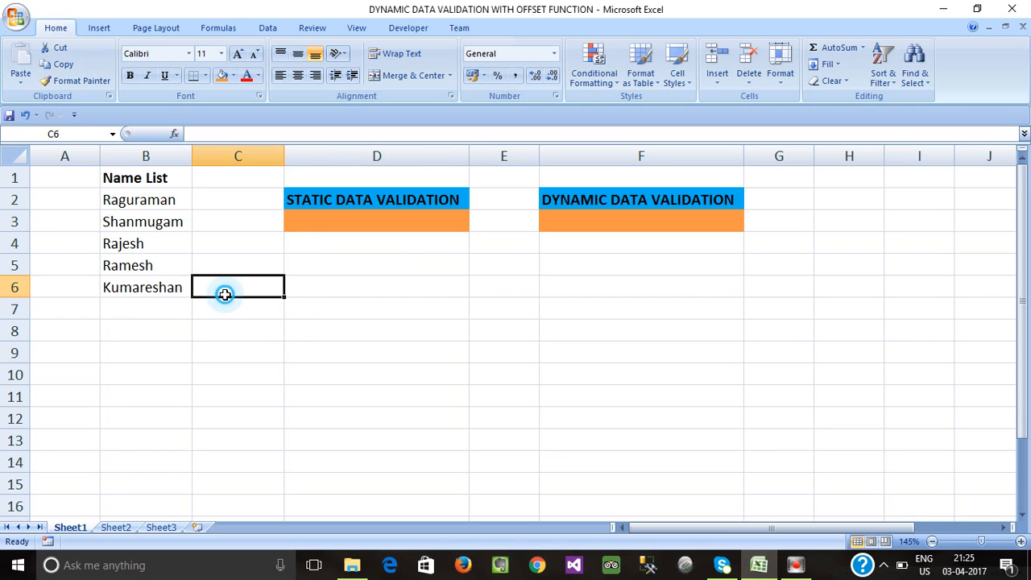
{"action": "left_click", "coordinate": [562, 226]}
{"action": "left_click", "coordinate": [366, 246]}
{"action": "left_click", "coordinate": [362, 223]}
{"action": "left_click", "coordinate": [368, 242]}
{"action": "left_click", "coordinate": [363, 224]}
{"action": "left_click", "coordinate": [367, 242]}
{"action": "left_click", "coordinate": [368, 223]}
{"action": "left_click", "coordinate": [368, 238]}
{"action": "left_click", "coordinate": [368, 222]}
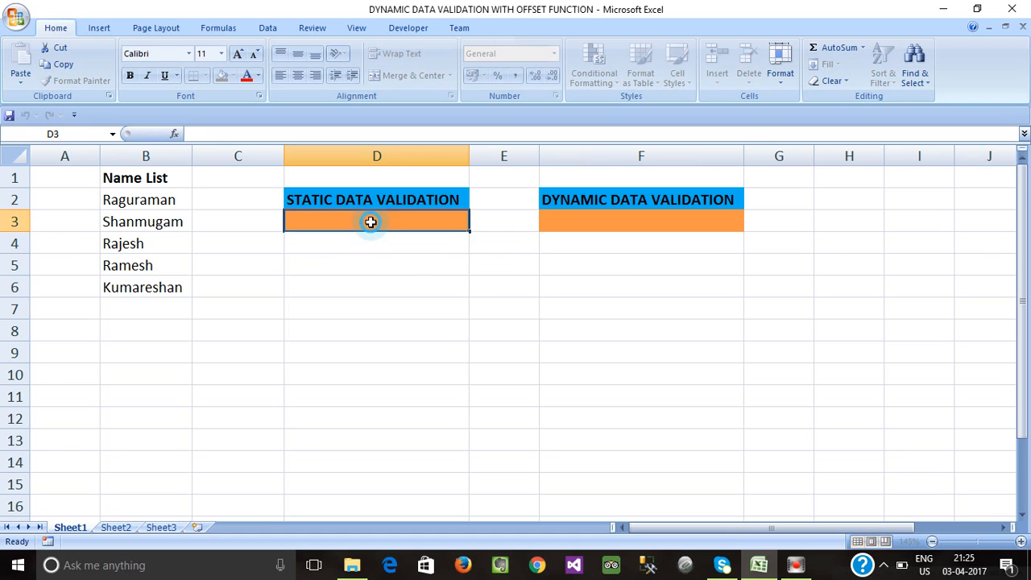
{"action": "left_click", "coordinate": [376, 250]}
{"action": "left_click", "coordinate": [373, 222]}
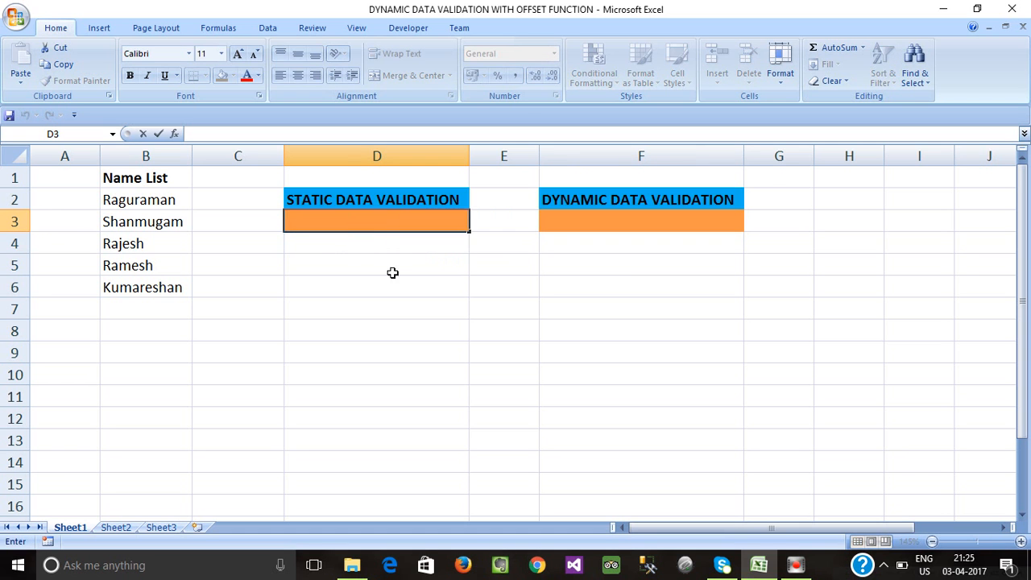
{"action": "left_click", "coordinate": [382, 256]}
{"action": "left_click", "coordinate": [379, 238]}
{"action": "left_click", "coordinate": [382, 224]}
{"action": "left_click", "coordinate": [337, 289]}
{"action": "left_click", "coordinate": [336, 245]}
{"action": "left_click", "coordinate": [367, 295]}
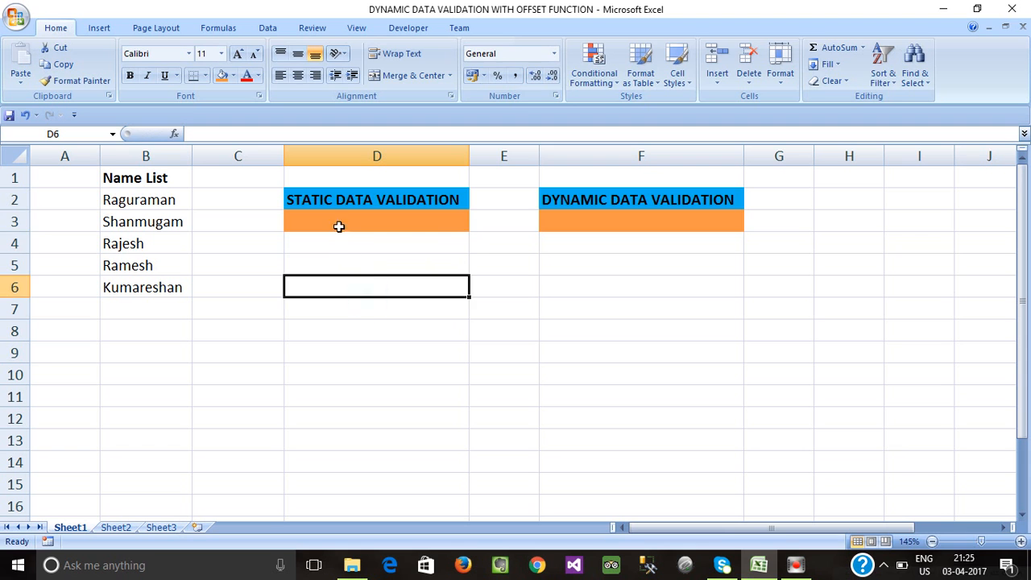
{"action": "left_click", "coordinate": [337, 219]}
{"action": "left_click", "coordinate": [351, 246]}
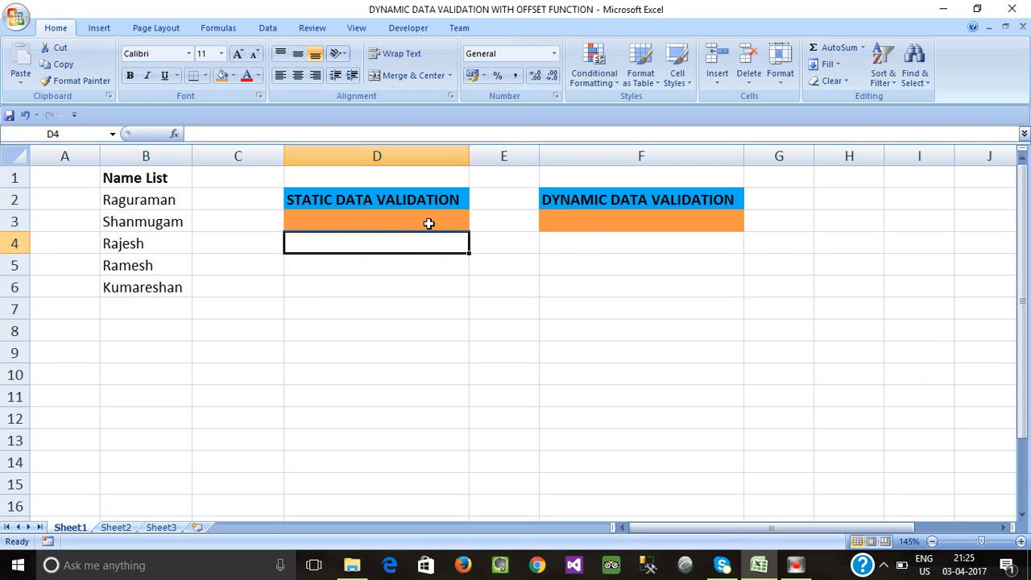
{"action": "left_click", "coordinate": [580, 221]}
{"action": "left_click", "coordinate": [421, 256]}
{"action": "left_click", "coordinate": [381, 228]}
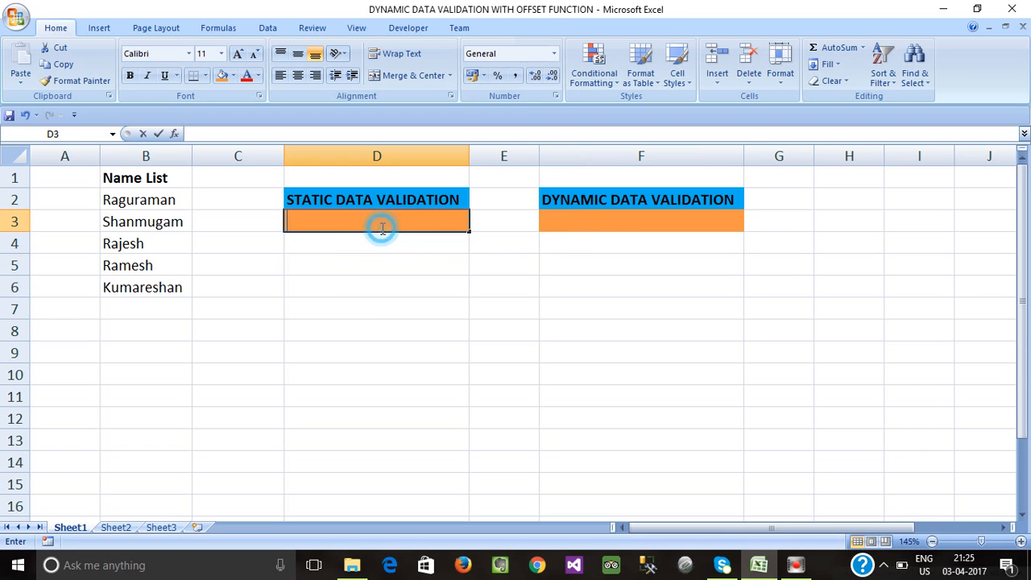
{"action": "left_click", "coordinate": [348, 280]}
{"action": "left_click_drag", "start_coordinate": [330, 184], "coordinate": [405, 226]}
{"action": "left_click_drag", "start_coordinate": [588, 201], "coordinate": [601, 216]}
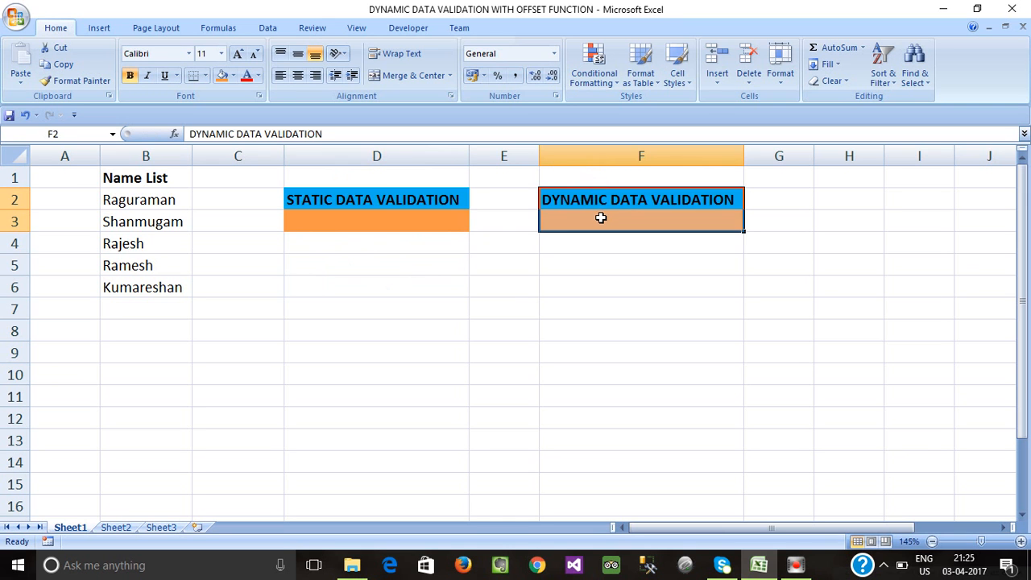
{"action": "left_click", "coordinate": [385, 263]}
{"action": "left_click", "coordinate": [375, 200]}
{"action": "left_click", "coordinate": [376, 215]}
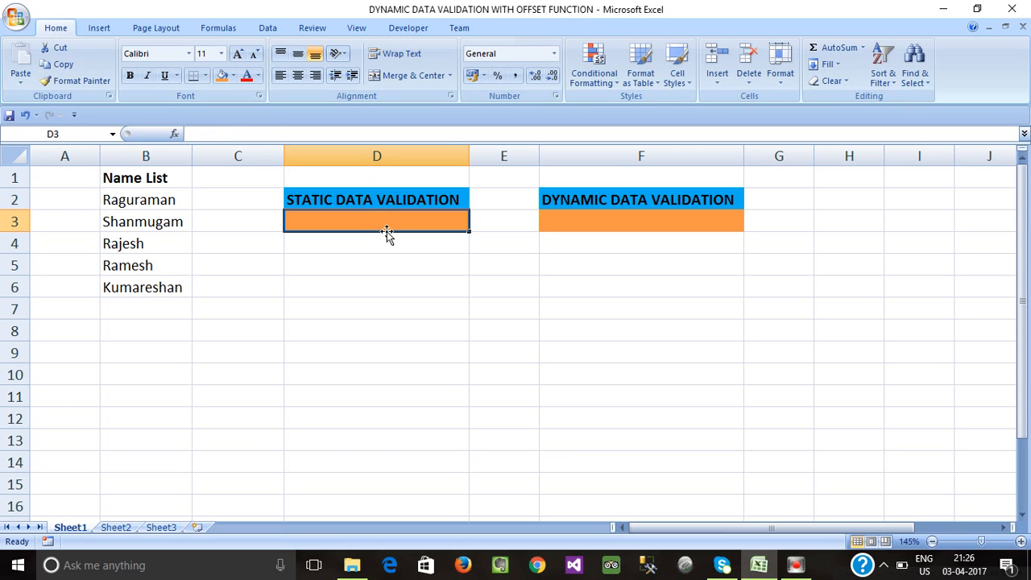
{"action": "left_click", "coordinate": [304, 271]}
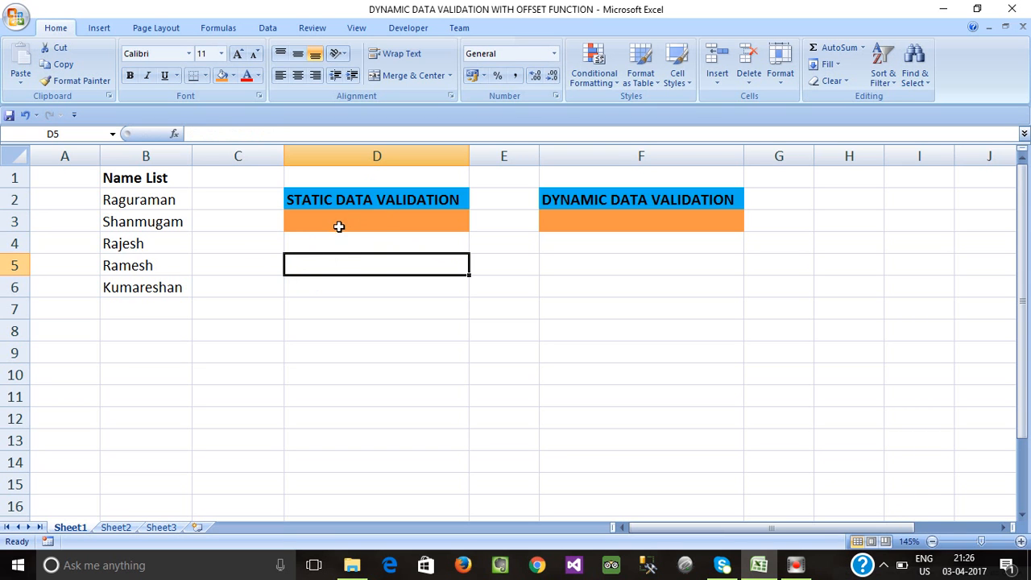
{"action": "left_click_drag", "start_coordinate": [133, 178], "coordinate": [153, 286]}
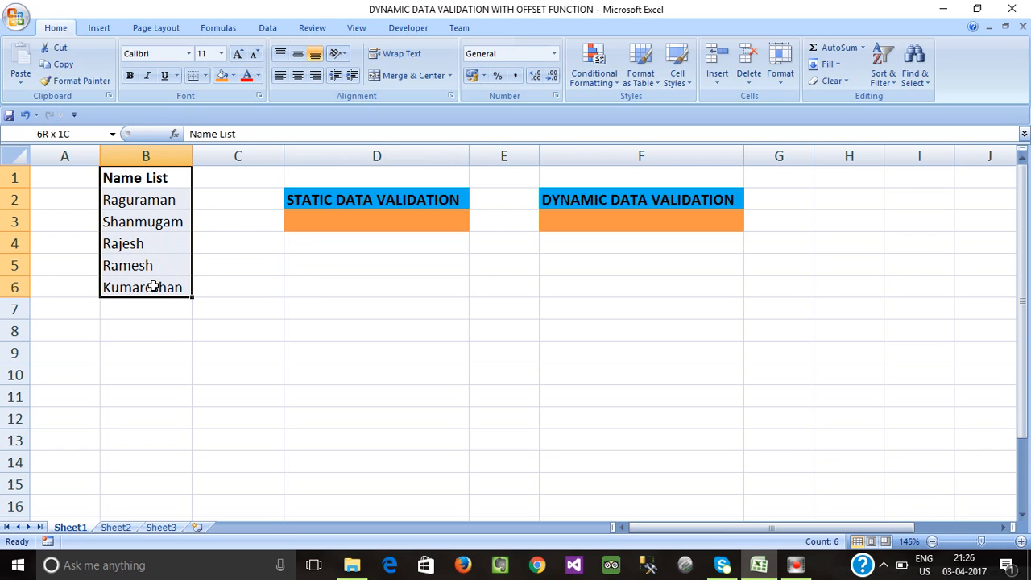
{"action": "left_click", "coordinate": [322, 219]}
{"action": "left_click", "coordinate": [324, 246]}
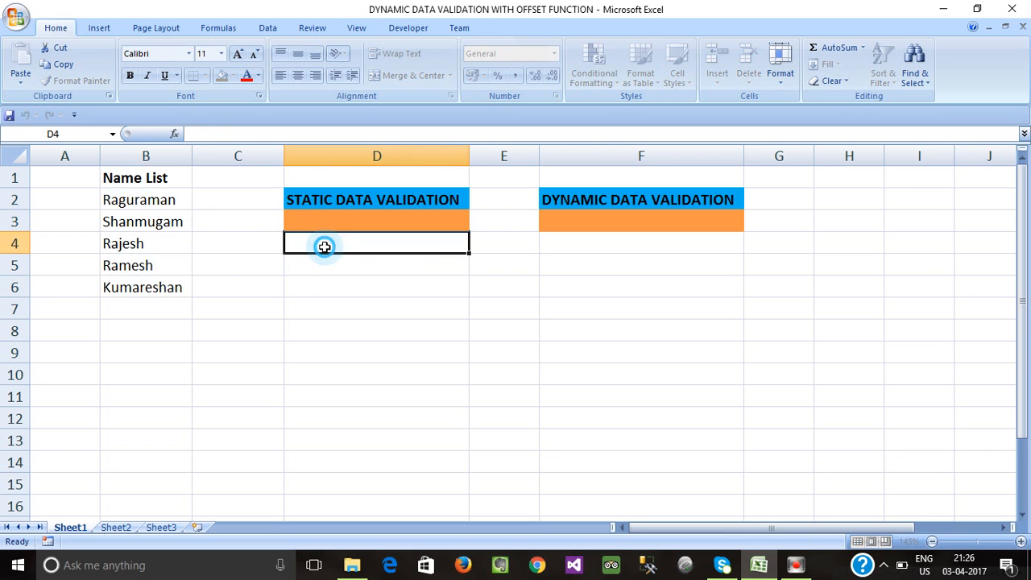
- Start a data validation rule for cell D3 under STATIC DATA VALIDATION that allows only a List
{"action": "left_click", "coordinate": [323, 215]}
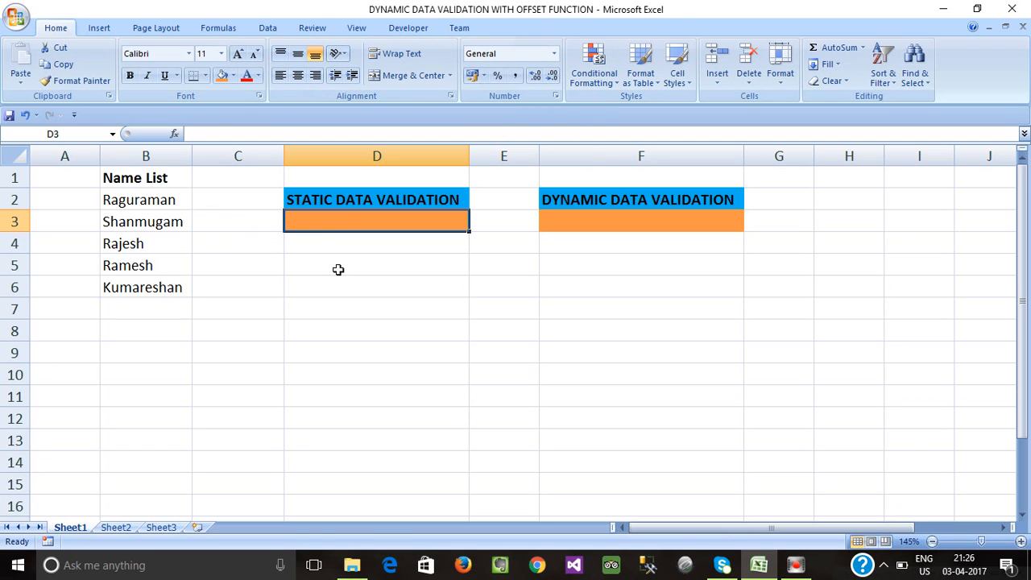
{"action": "left_click", "coordinate": [270, 29]}
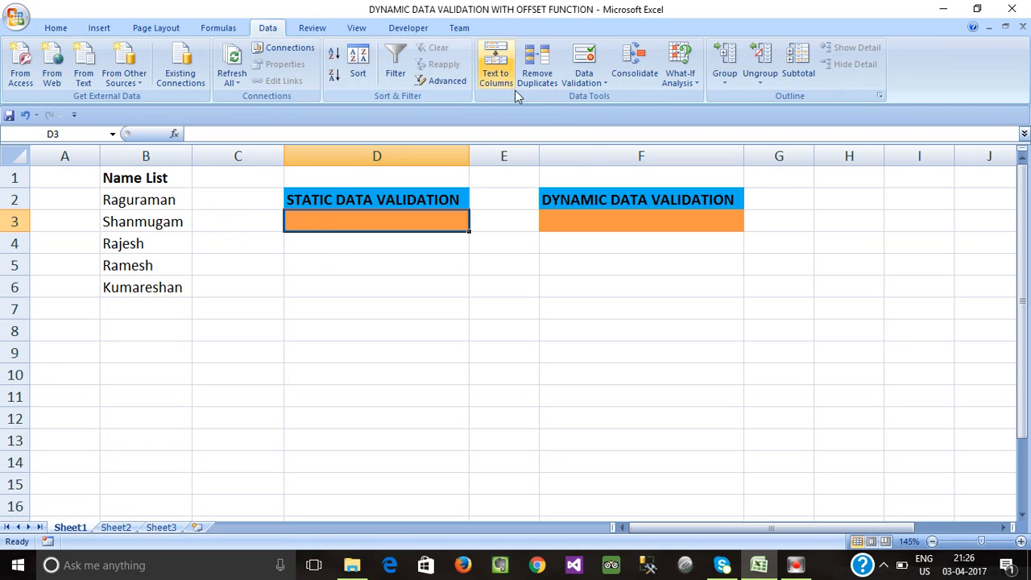
{"action": "left_click", "coordinate": [583, 83]}
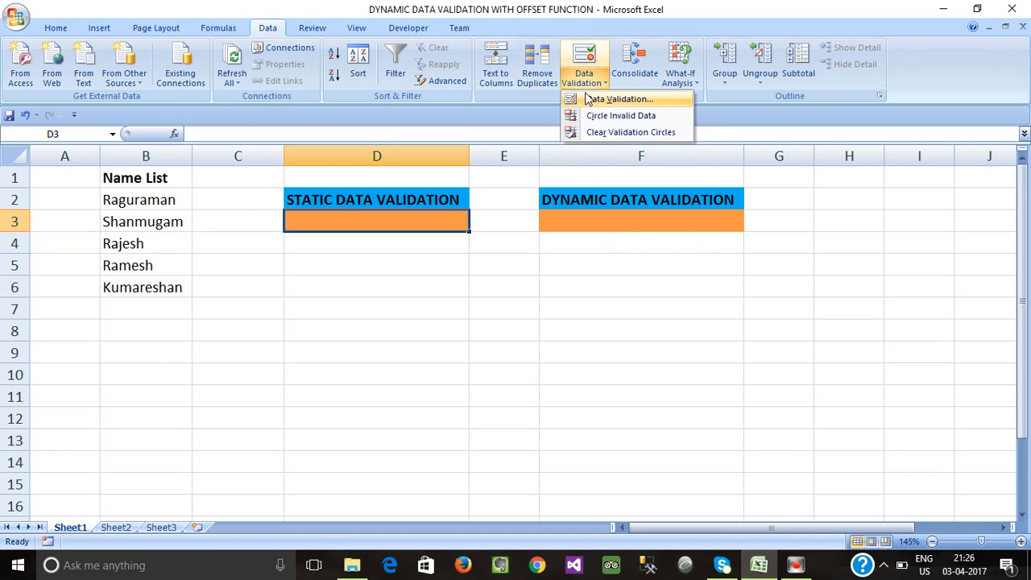
{"action": "left_click", "coordinate": [597, 100]}
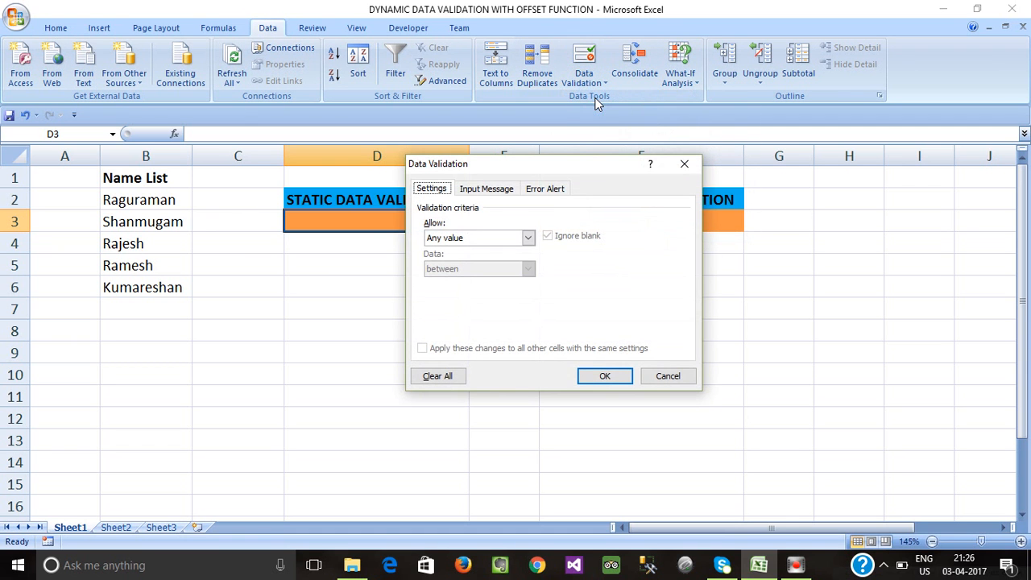
{"action": "left_click", "coordinate": [528, 238]}
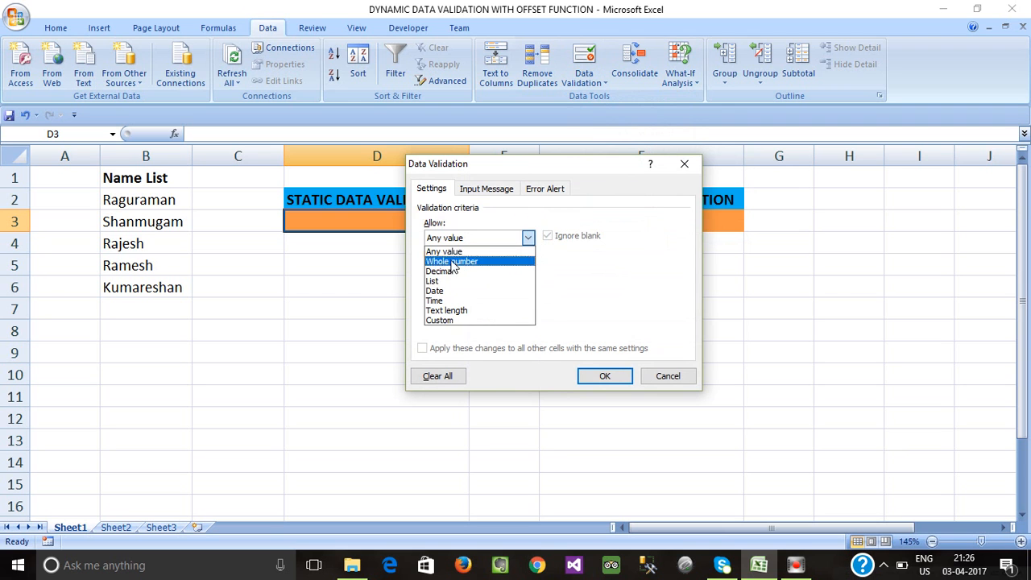
{"action": "left_click", "coordinate": [439, 281]}
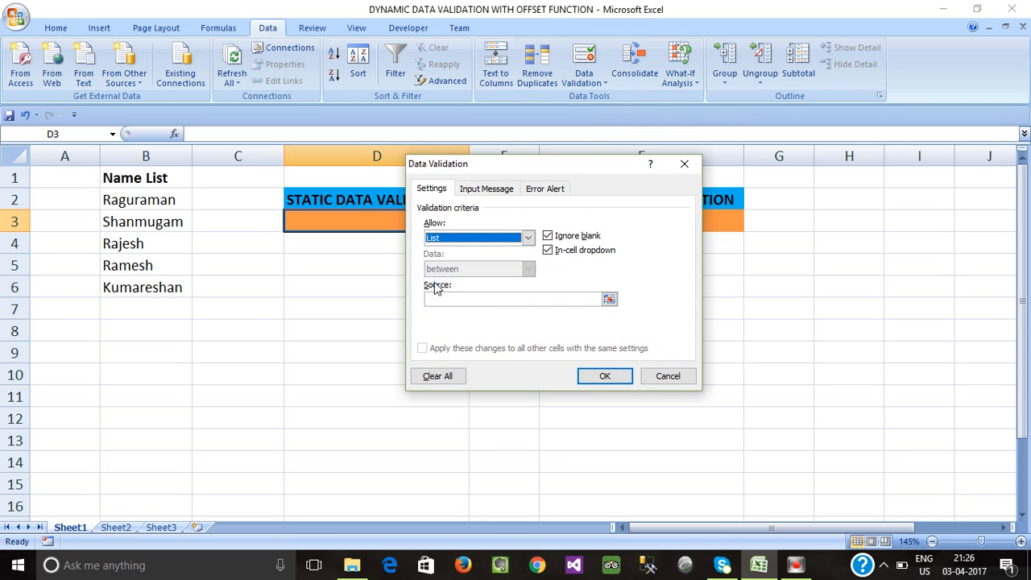
- Set the list source to =$B$2:$B$6 and apply the validation rule to D3
{"action": "left_click", "coordinate": [609, 301]}
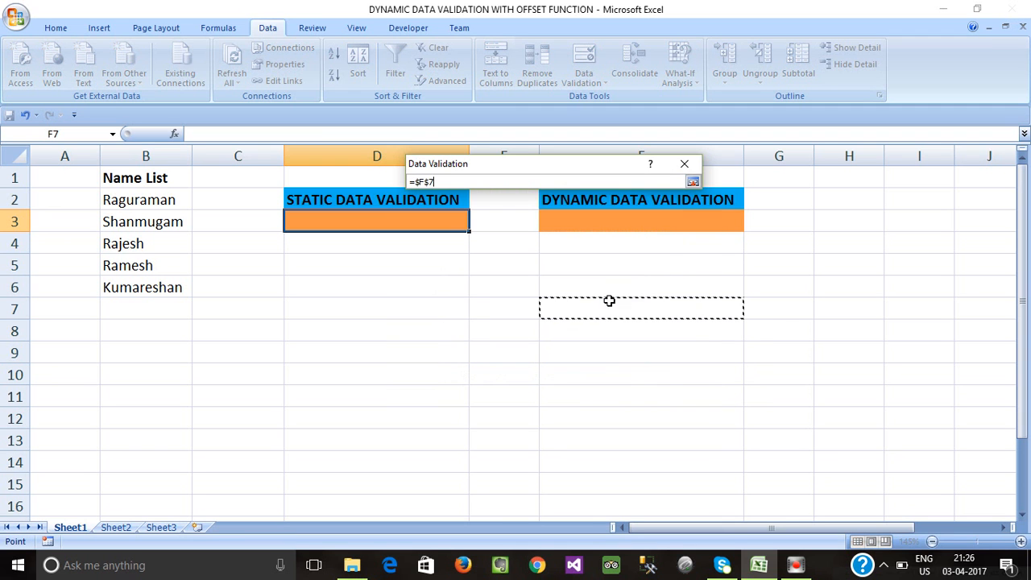
{"action": "left_click", "coordinate": [119, 206]}
{"action": "left_click_drag", "start_coordinate": [119, 207], "coordinate": [130, 287]}
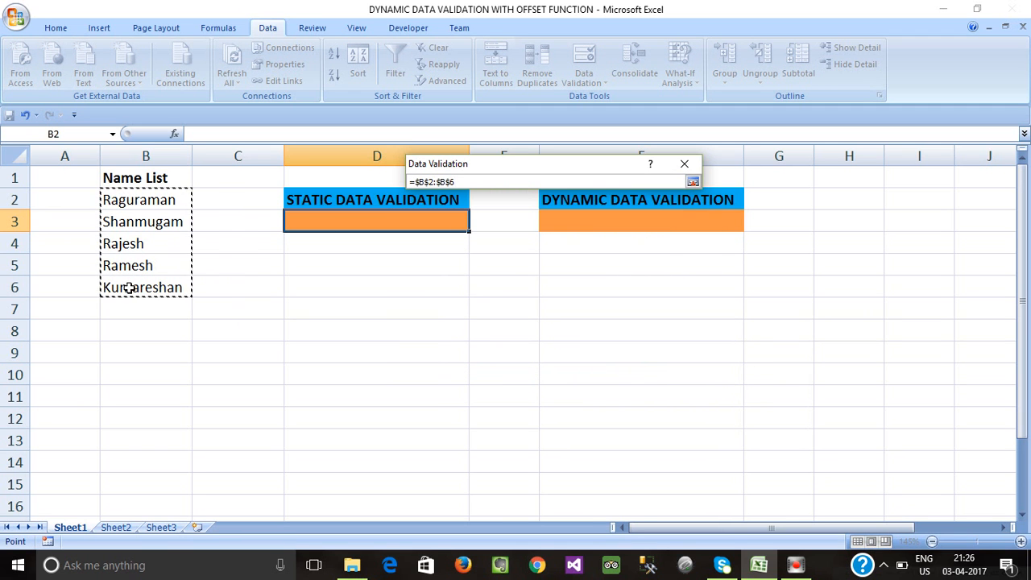
{"action": "key", "text": "Return"}
{"action": "key", "text": "Return"}
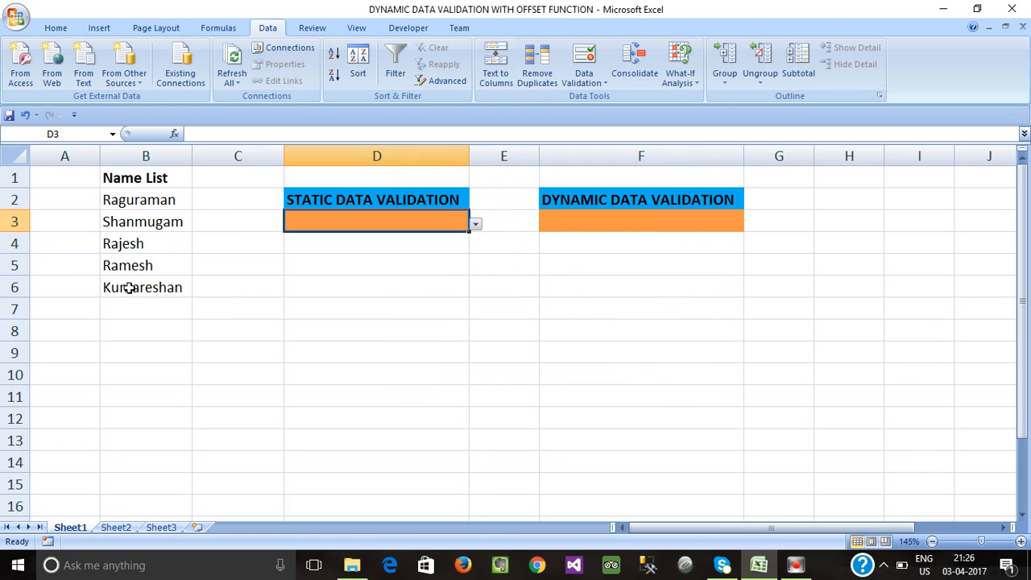
- Compare the drop-down entries in D3 with the source names in B2:B6
{"action": "left_click", "coordinate": [475, 224]}
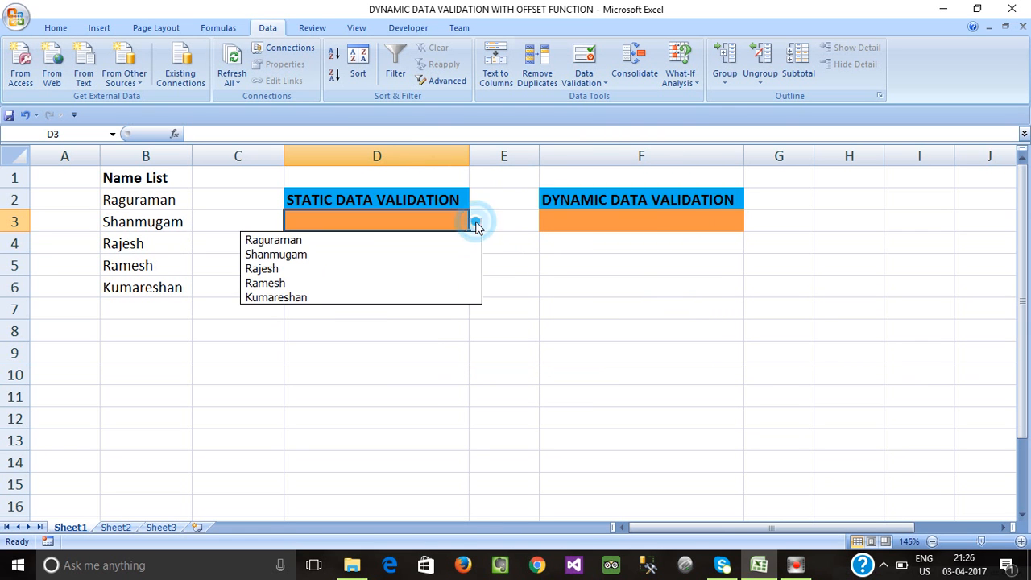
{"action": "left_click", "coordinate": [253, 323]}
{"action": "left_click_drag", "start_coordinate": [136, 191], "coordinate": [153, 276]}
{"action": "left_click", "coordinate": [315, 223]}
{"action": "left_click", "coordinate": [474, 226]}
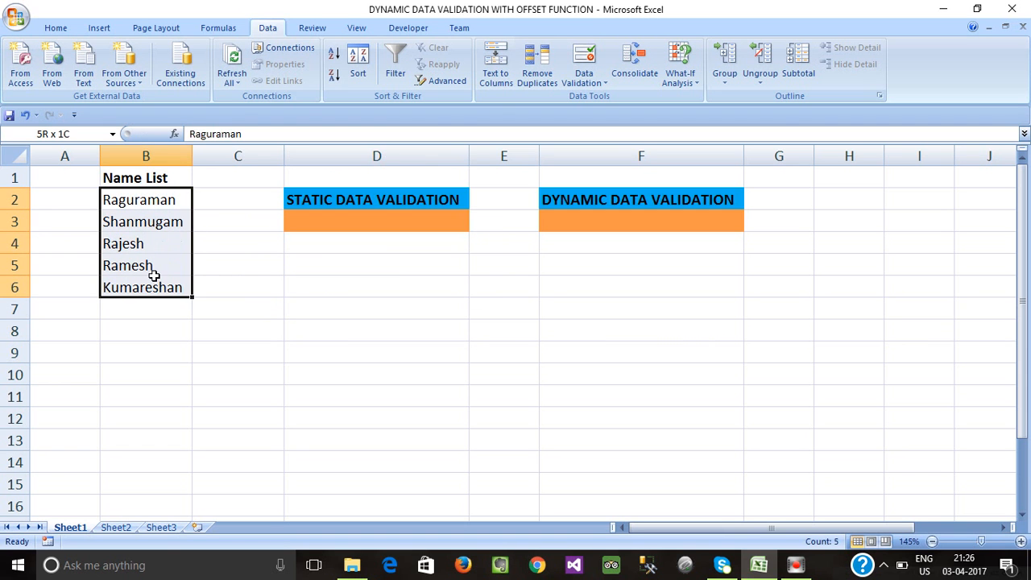
{"action": "left_click", "coordinate": [359, 222]}
{"action": "left_click", "coordinate": [474, 225]}
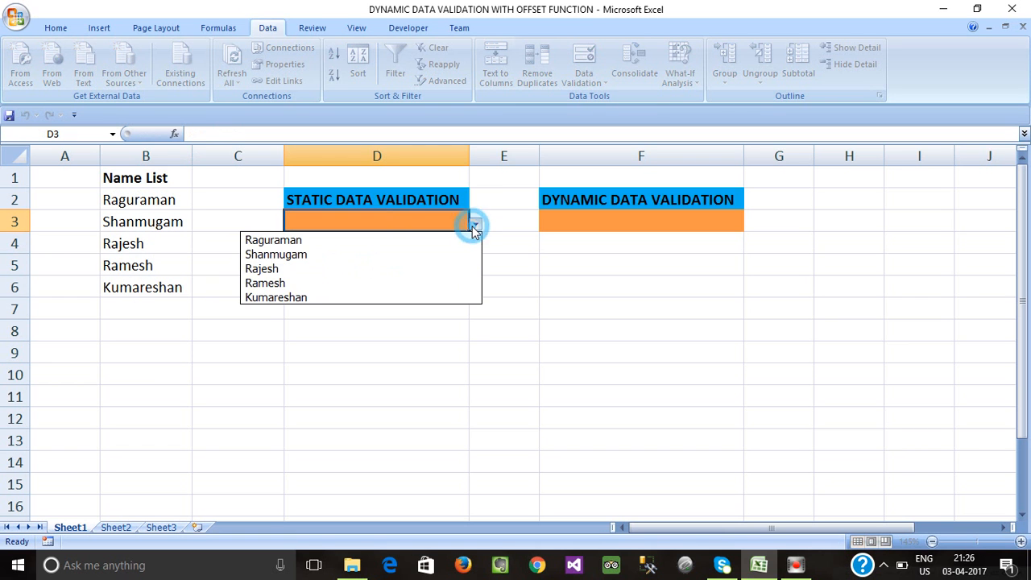
{"action": "left_click", "coordinate": [291, 310]}
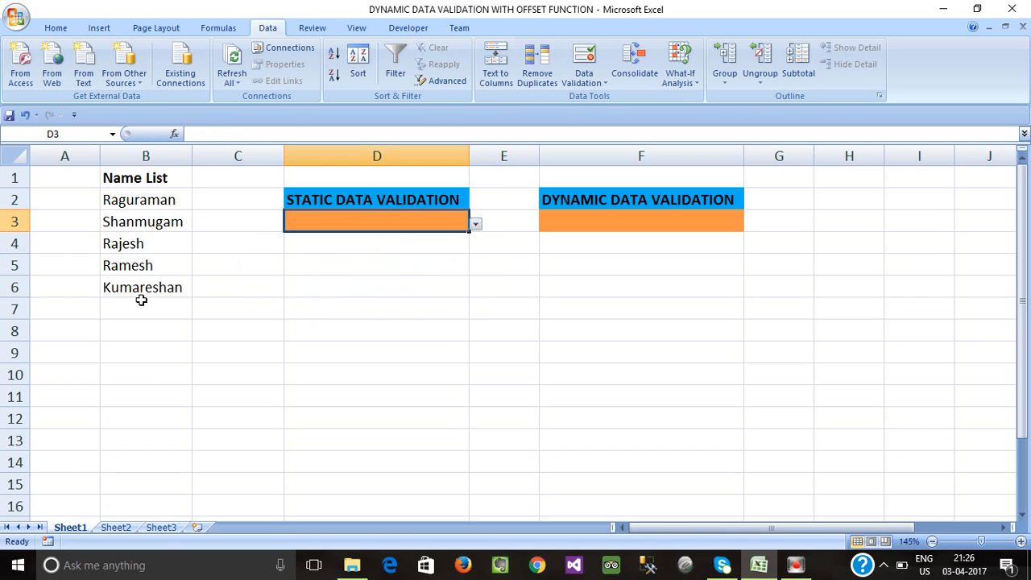
- Add another person's name to the Name List in cell B7
{"action": "left_click", "coordinate": [141, 301]}
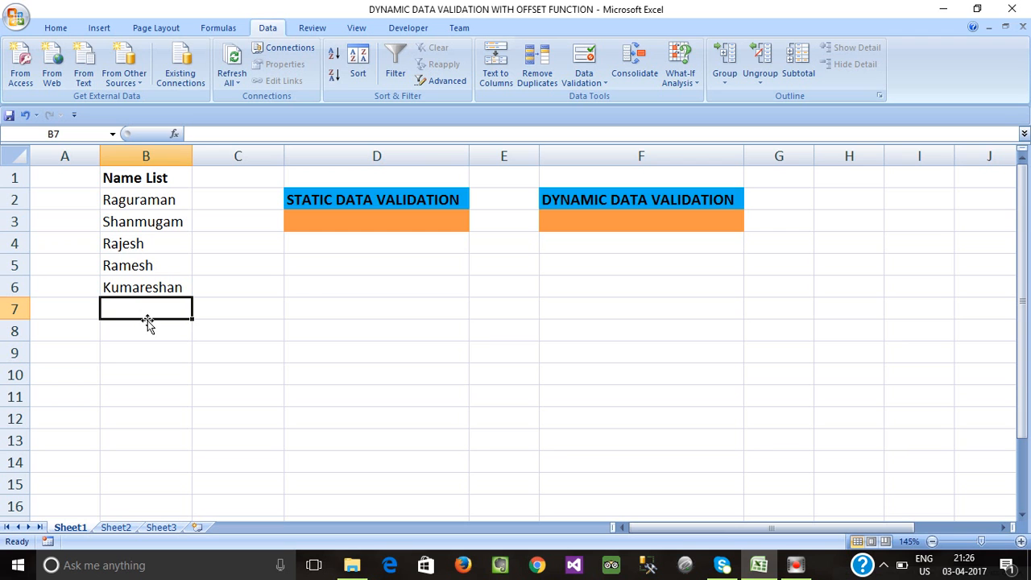
{"action": "type", "text": "Jay"}
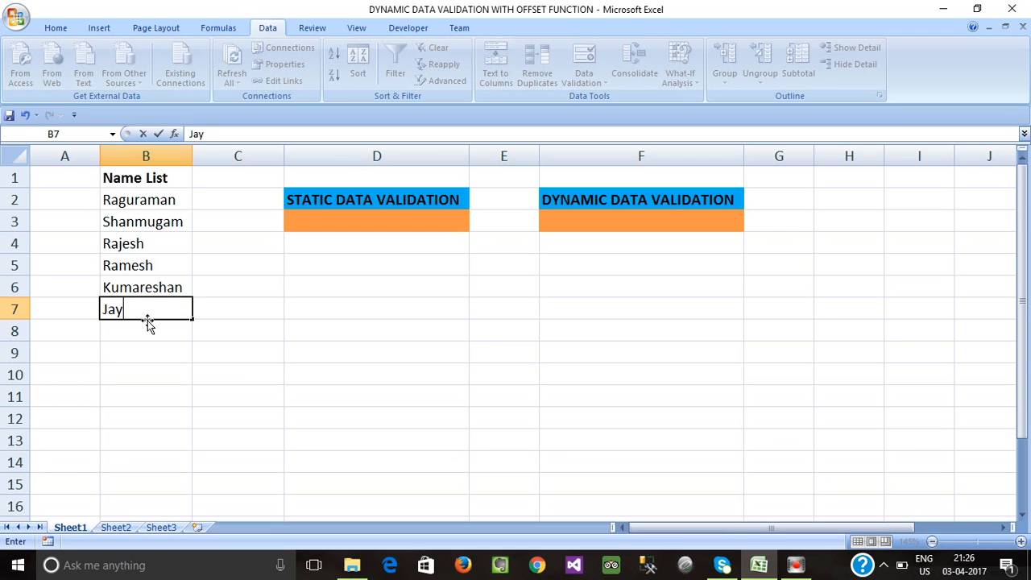
{"action": "type", "text": "esh"}
{"action": "key", "text": "Return"}
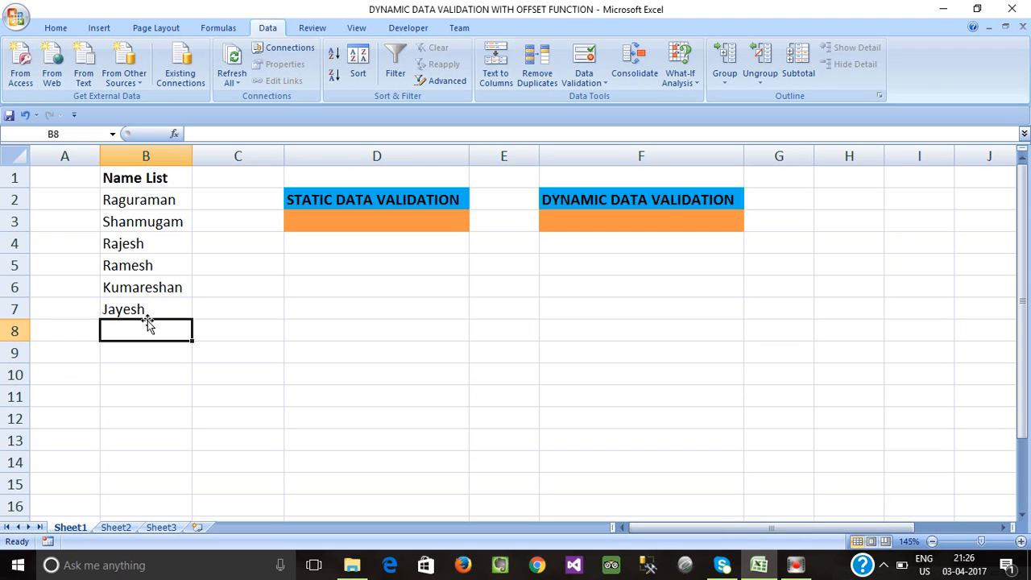
- Check whether D3's drop-down includes the name added in B7, comparing it with source range B2:B6
{"action": "left_click", "coordinate": [344, 223]}
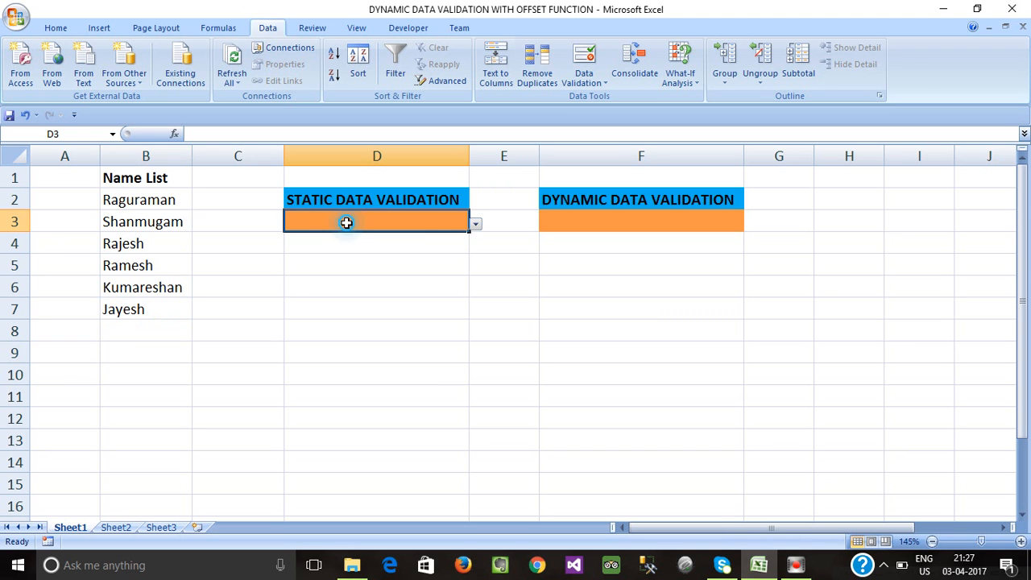
{"action": "left_click", "coordinate": [476, 224]}
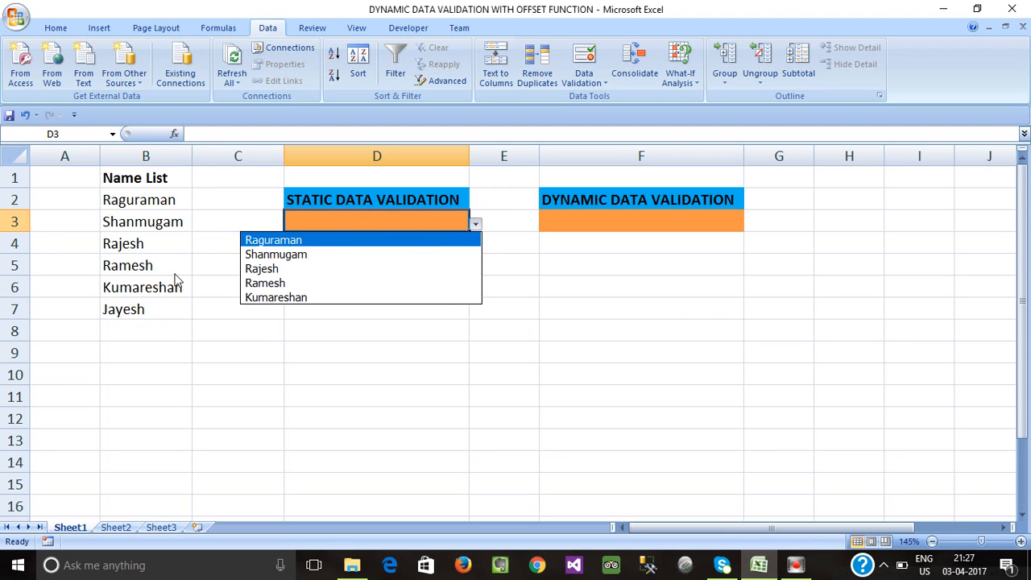
{"action": "left_click", "coordinate": [148, 276]}
{"action": "left_click_drag", "start_coordinate": [134, 199], "coordinate": [138, 283]}
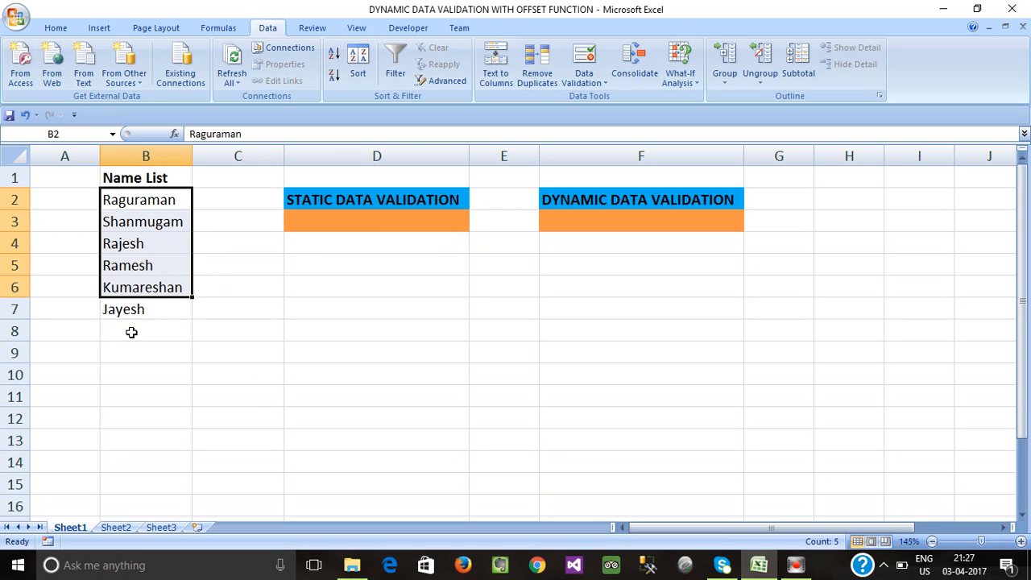
- Add two more people's names to the Name List in cells B8 and B9
{"action": "left_click", "coordinate": [131, 332]}
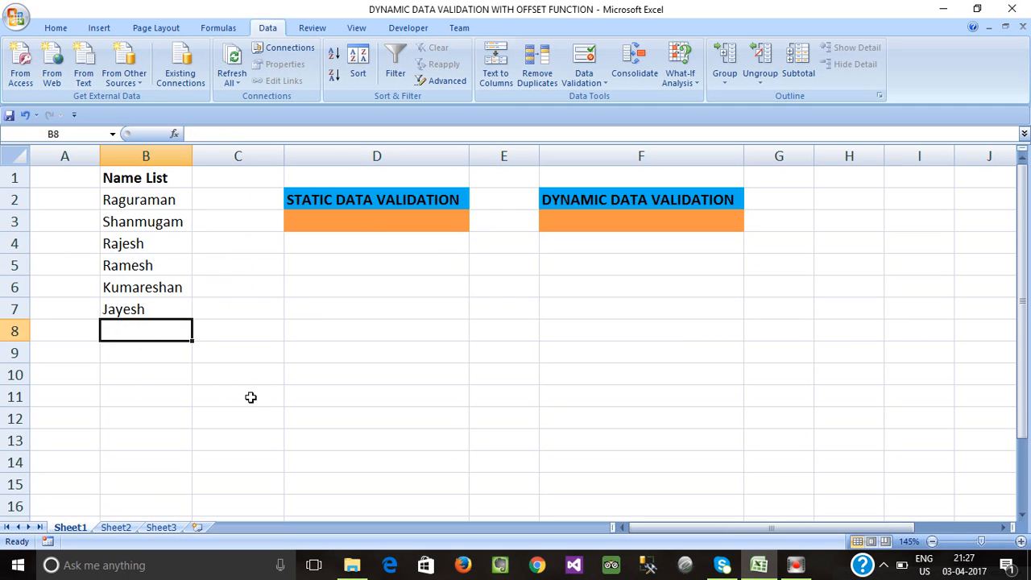
{"action": "type", "text": "BAlaji"}
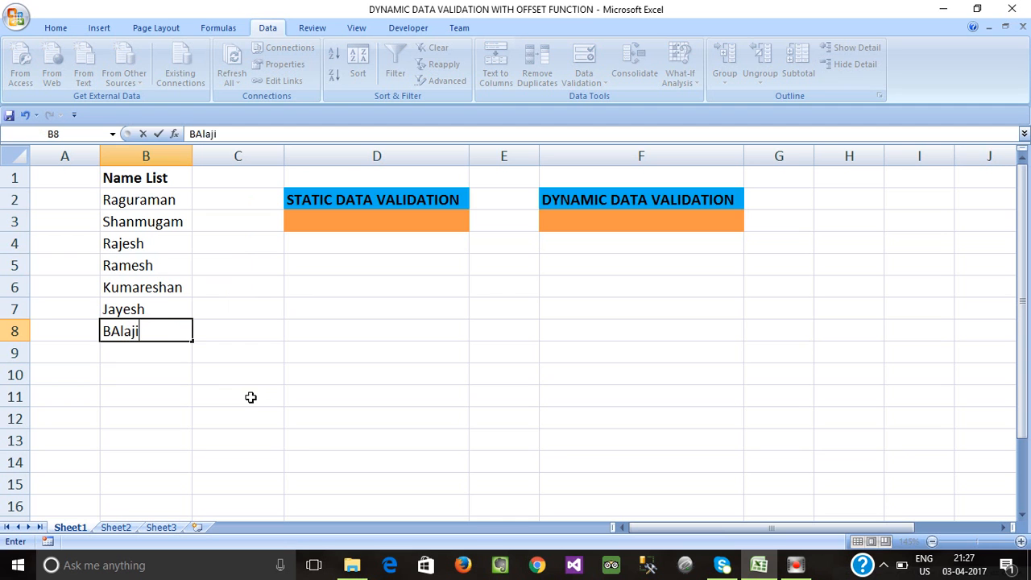
{"action": "key", "text": "Return"}
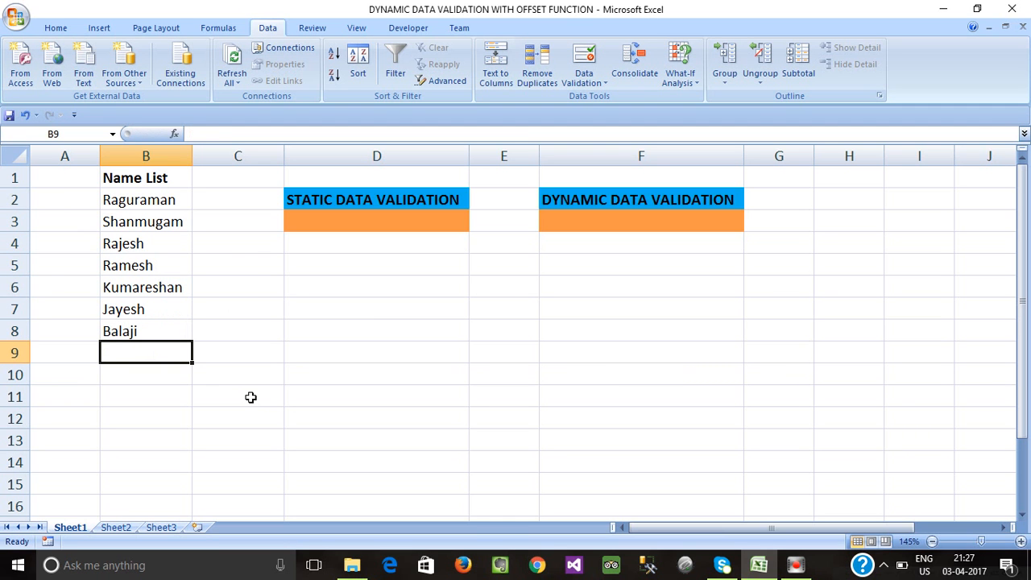
{"action": "type", "text": "Kumar"}
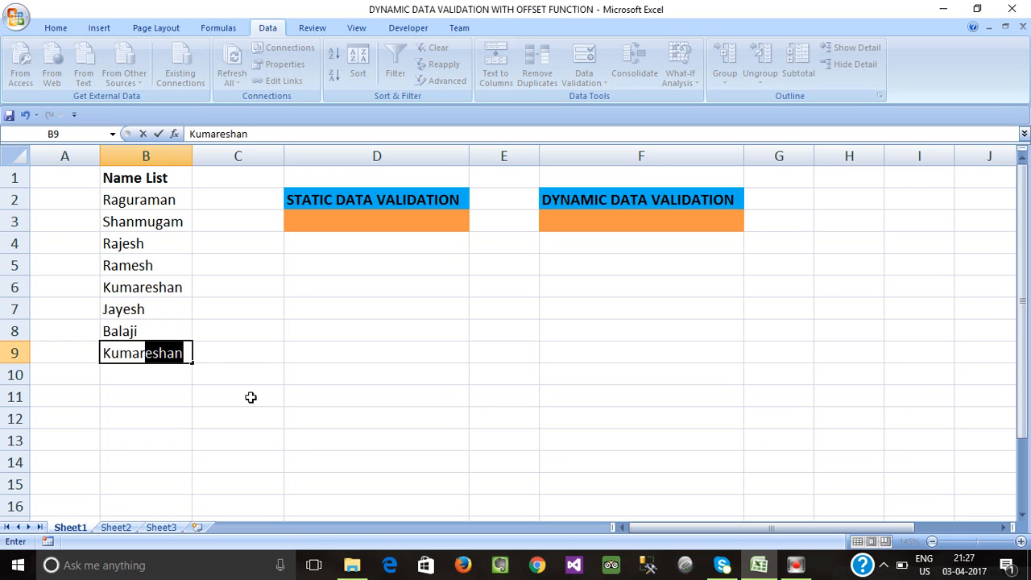
{"action": "key", "text": "BackSpace"}
{"action": "key", "text": "Return"}
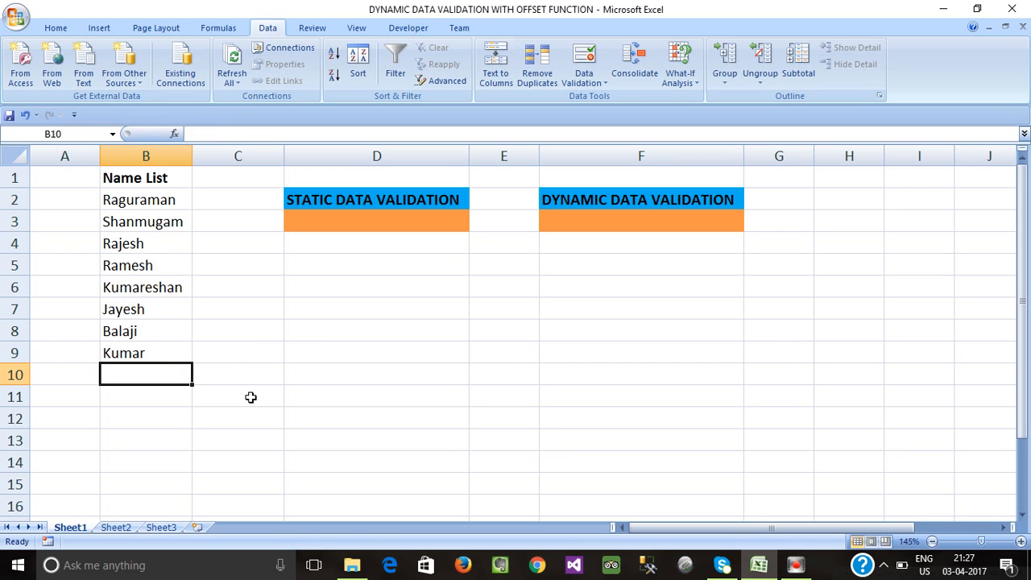
- Check D3's drop-down for the names added in B7:B9, comparing it with the original source range B2:B6
{"action": "left_click", "coordinate": [140, 288]}
{"action": "left_click", "coordinate": [405, 222]}
{"action": "left_click", "coordinate": [475, 223]}
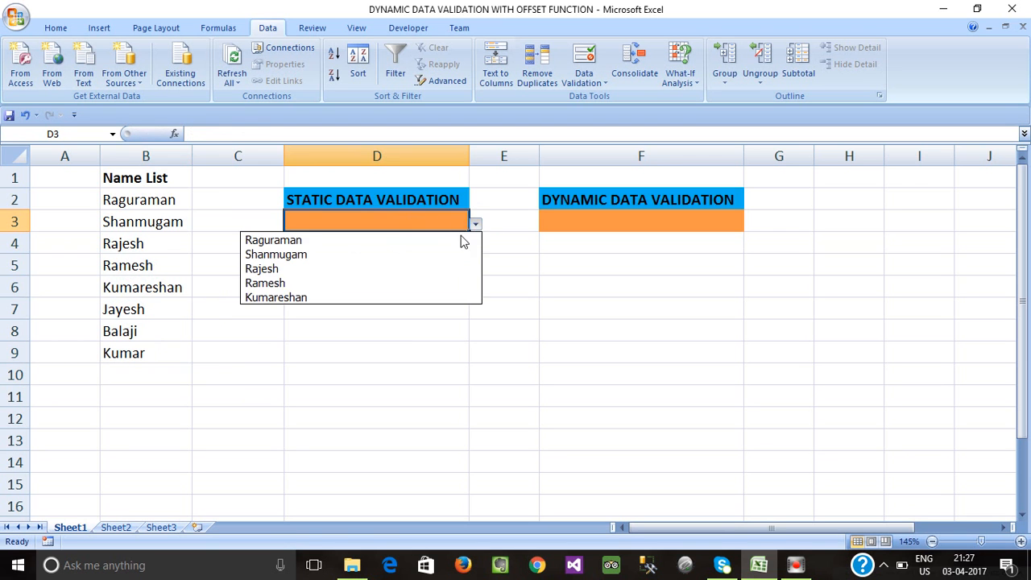
{"action": "key", "text": "Escape"}
{"action": "left_click_drag", "start_coordinate": [128, 198], "coordinate": [137, 353]}
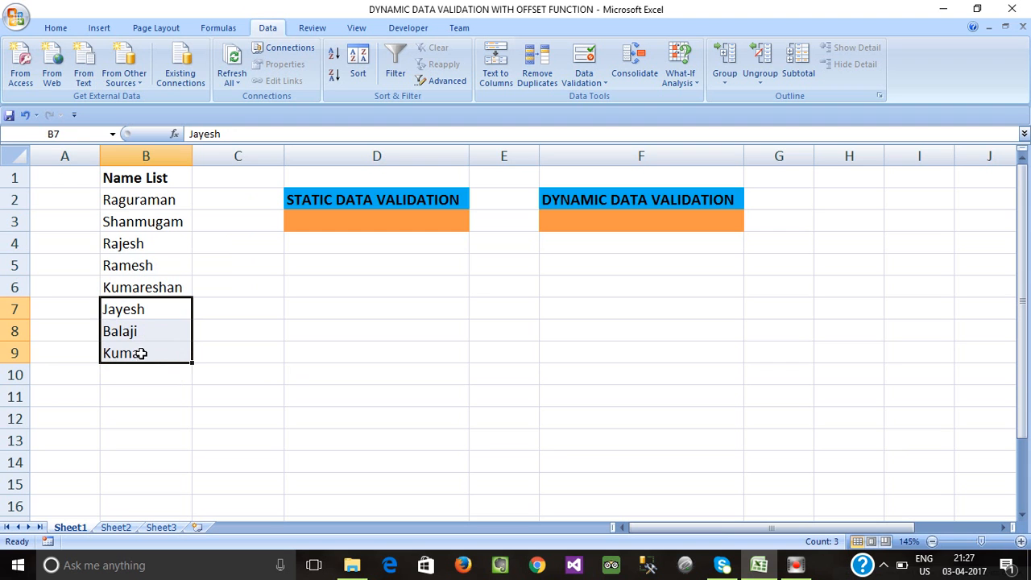
{"action": "left_click", "coordinate": [161, 379]}
{"action": "left_click_drag", "start_coordinate": [138, 201], "coordinate": [144, 289]}
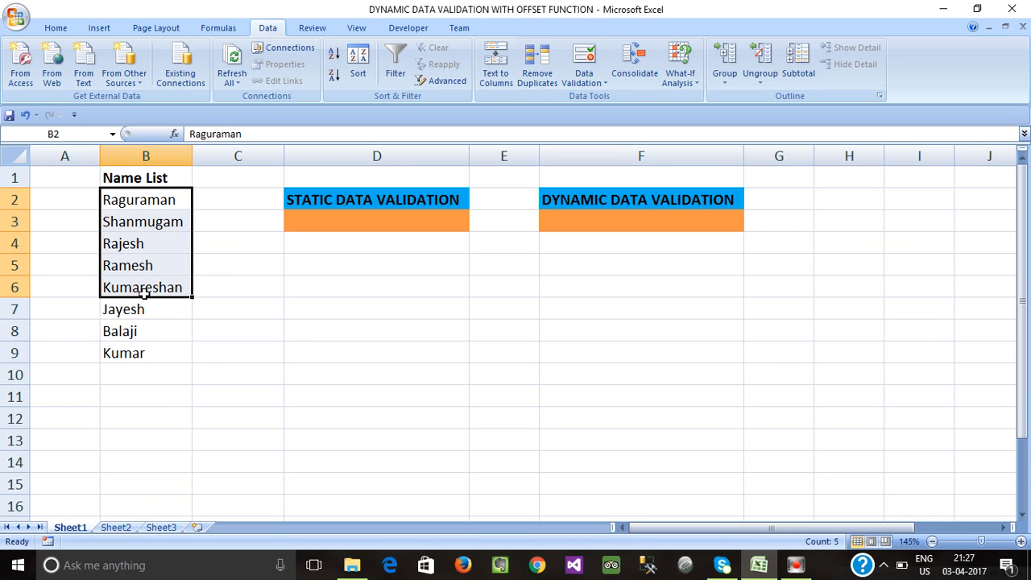
{"action": "left_click", "coordinate": [184, 312]}
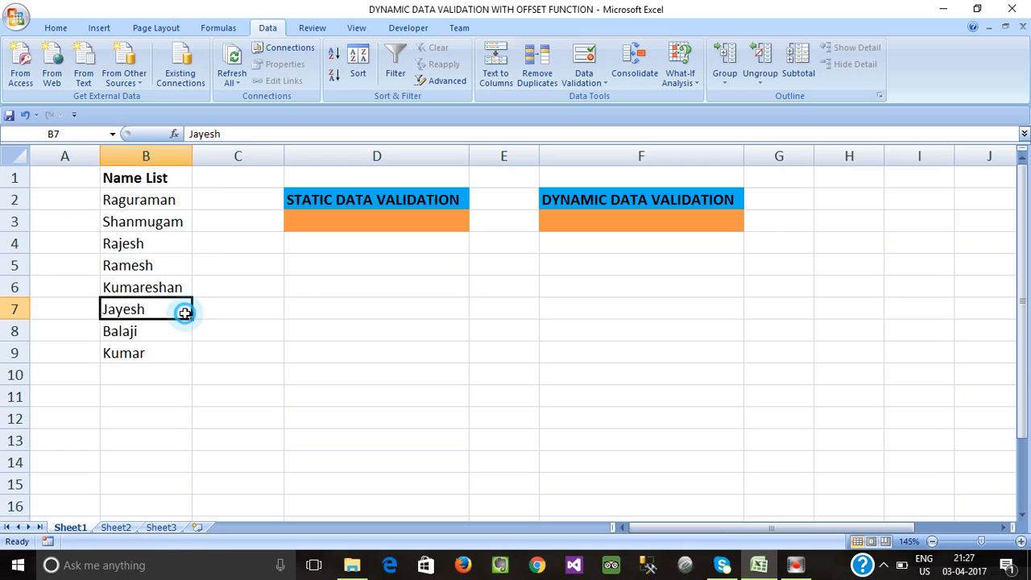
{"action": "left_click", "coordinate": [324, 230]}
{"action": "left_click", "coordinate": [475, 225]}
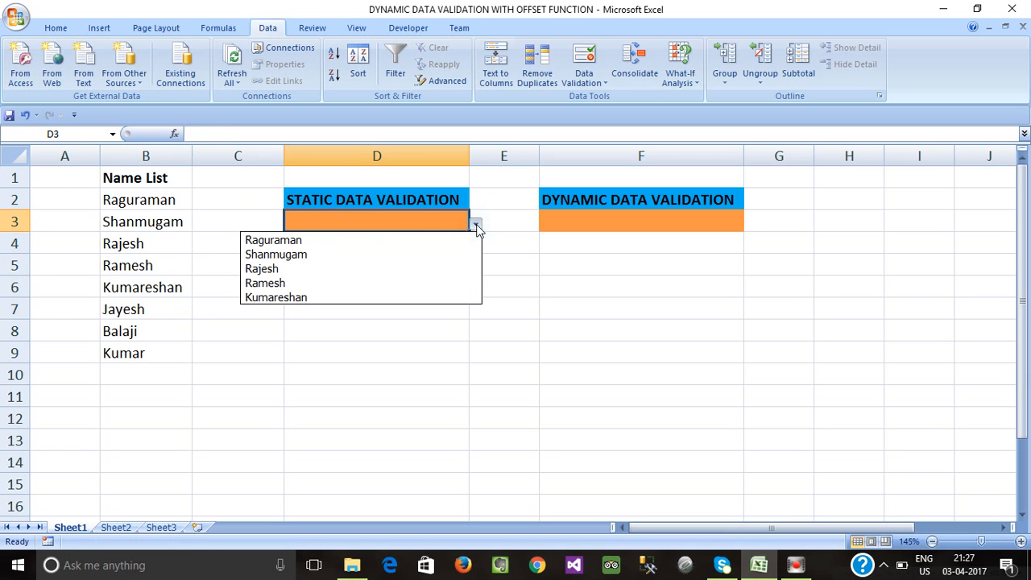
{"action": "left_click", "coordinate": [509, 247]}
{"action": "left_click", "coordinate": [551, 220]}
{"action": "left_click", "coordinate": [602, 263]}
{"action": "left_click", "coordinate": [602, 211]}
{"action": "left_click", "coordinate": [588, 260]}
{"action": "left_click", "coordinate": [589, 223]}
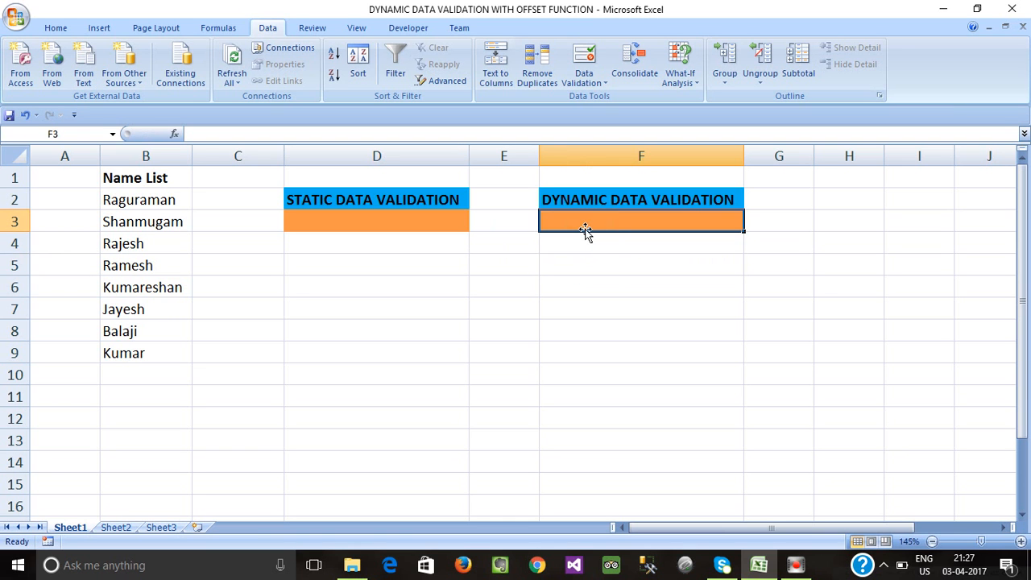
{"action": "left_click", "coordinate": [579, 259]}
{"action": "left_click", "coordinate": [497, 253]}
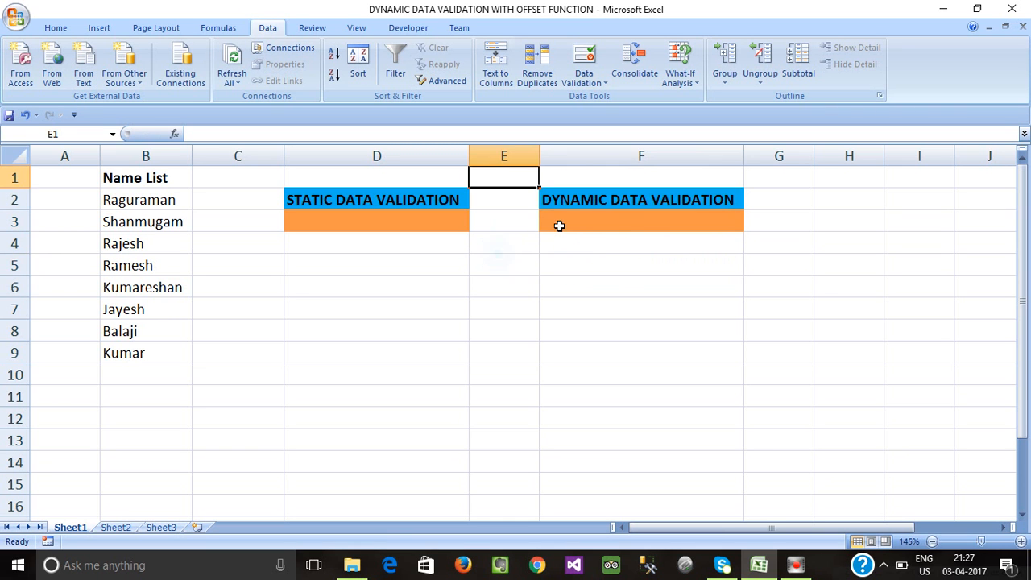
{"action": "left_click", "coordinate": [554, 224]}
{"action": "left_click", "coordinate": [131, 309]}
{"action": "left_click", "coordinate": [120, 330]}
{"action": "left_click", "coordinate": [123, 352]}
{"action": "left_click", "coordinate": [117, 380]}
{"action": "left_click", "coordinate": [136, 435]}
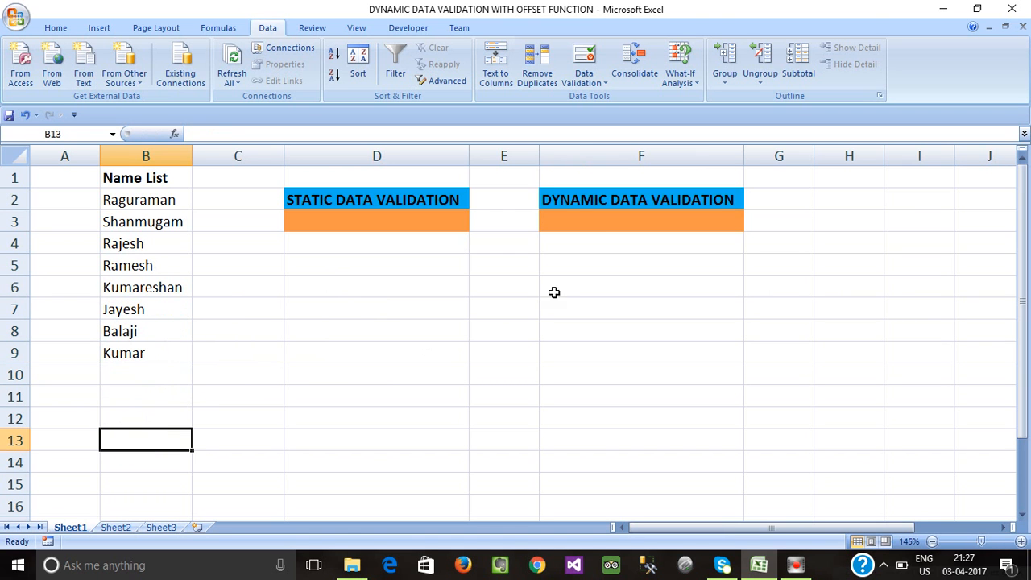
{"action": "left_click", "coordinate": [579, 223]}
{"action": "left_click", "coordinate": [672, 259]}
{"action": "left_click", "coordinate": [653, 225]}
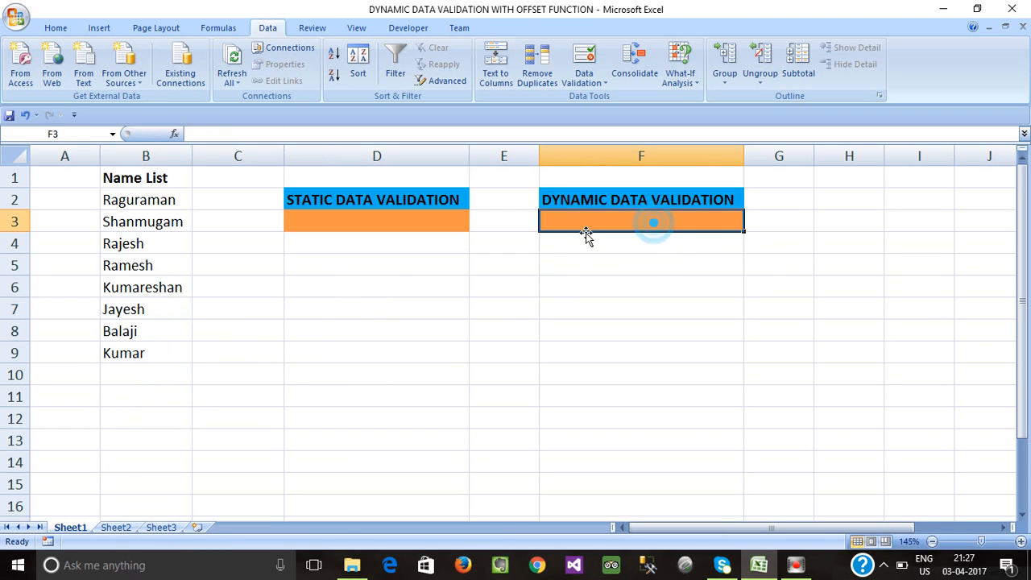
{"action": "left_click", "coordinate": [131, 311]}
{"action": "left_click", "coordinate": [149, 270]}
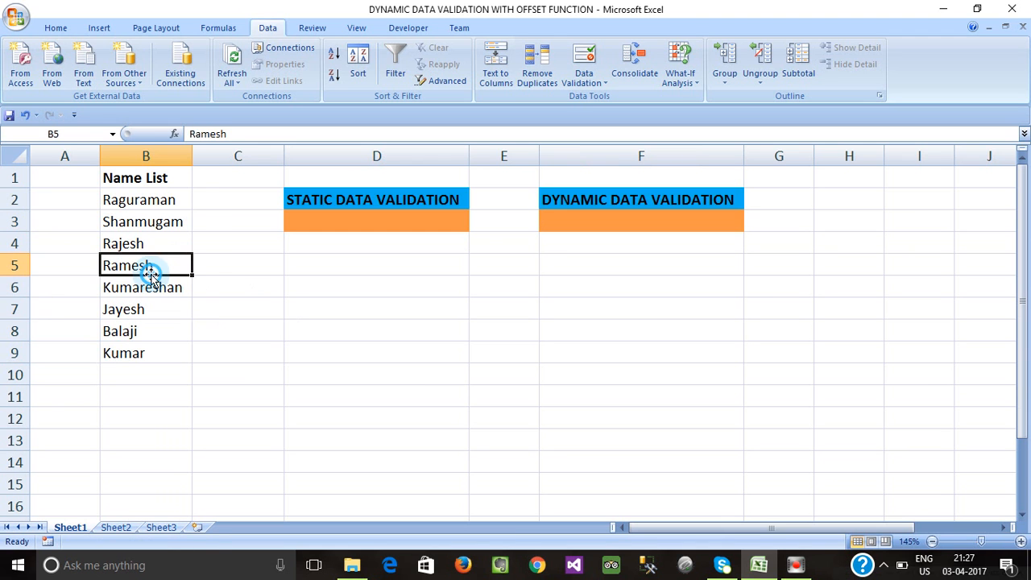
{"action": "left_click", "coordinate": [568, 223]}
{"action": "left_click", "coordinate": [556, 243]}
{"action": "left_click", "coordinate": [564, 223]}
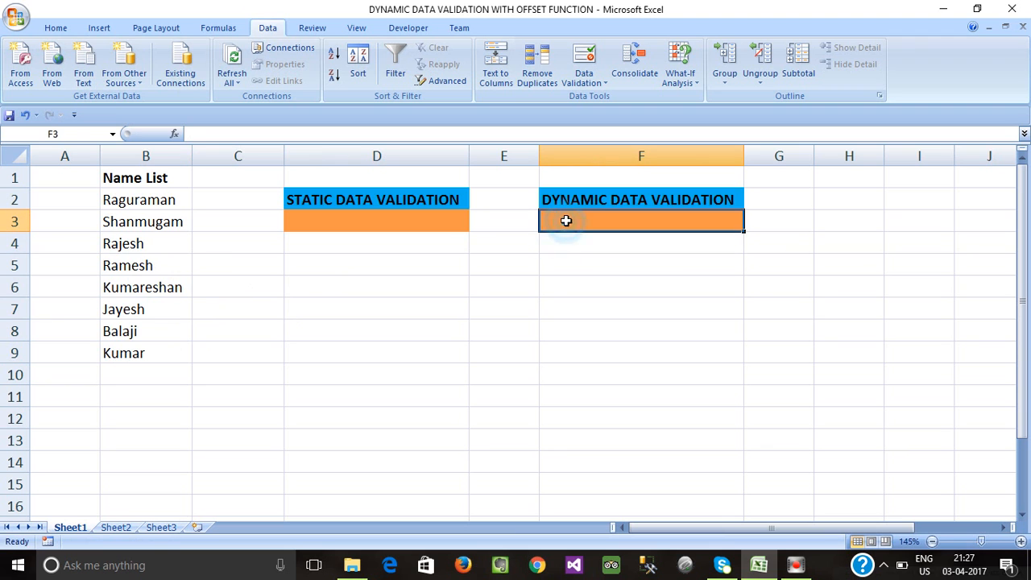
{"action": "left_click", "coordinate": [540, 261]}
{"action": "left_click", "coordinate": [563, 221]}
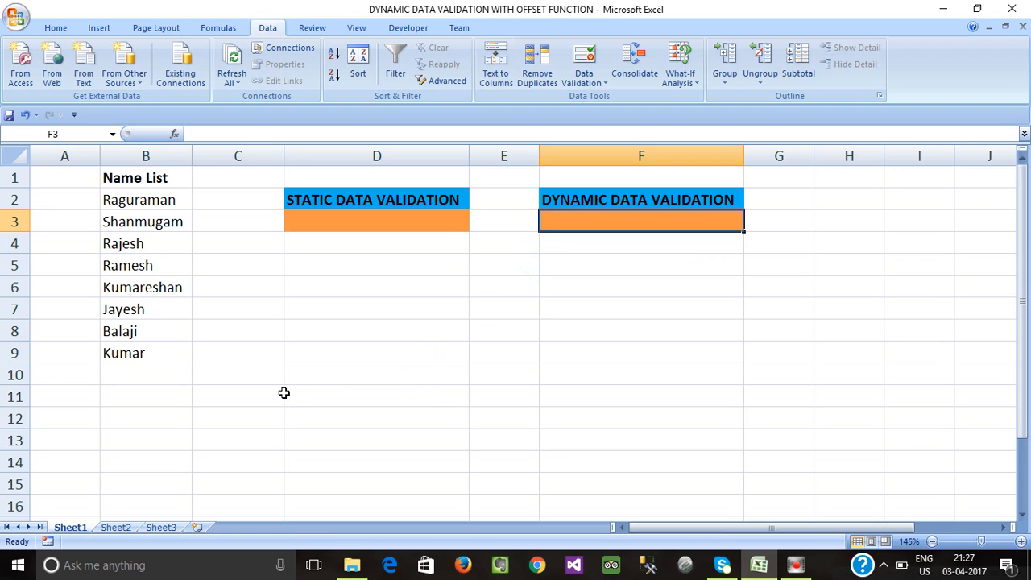
{"action": "left_click", "coordinate": [261, 375]}
{"action": "left_click", "coordinate": [302, 370]}
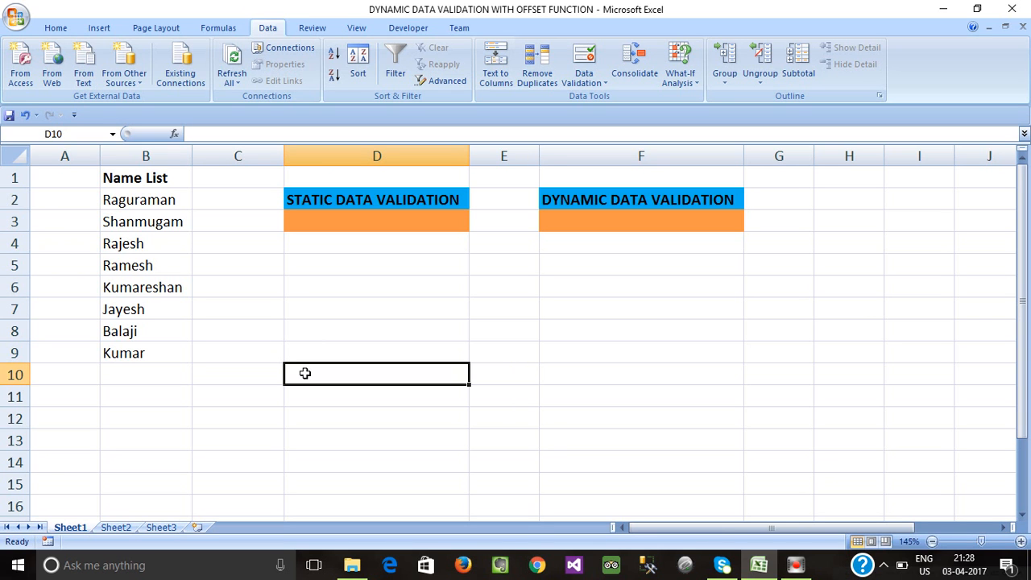
{"action": "left_click", "coordinate": [145, 395]}
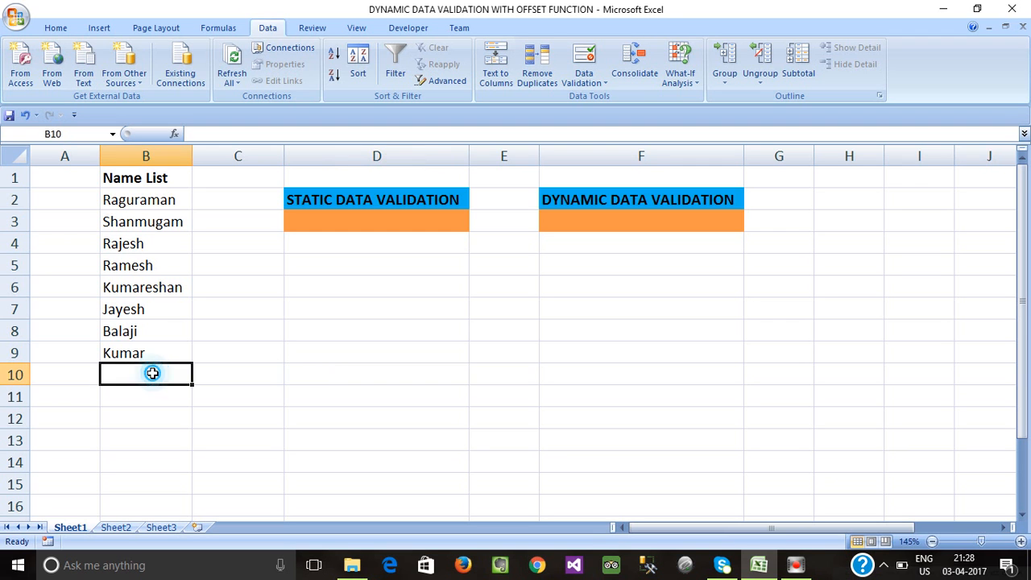
{"action": "left_click", "coordinate": [140, 430]}
{"action": "left_click", "coordinate": [143, 460]}
{"action": "left_click", "coordinate": [139, 482]}
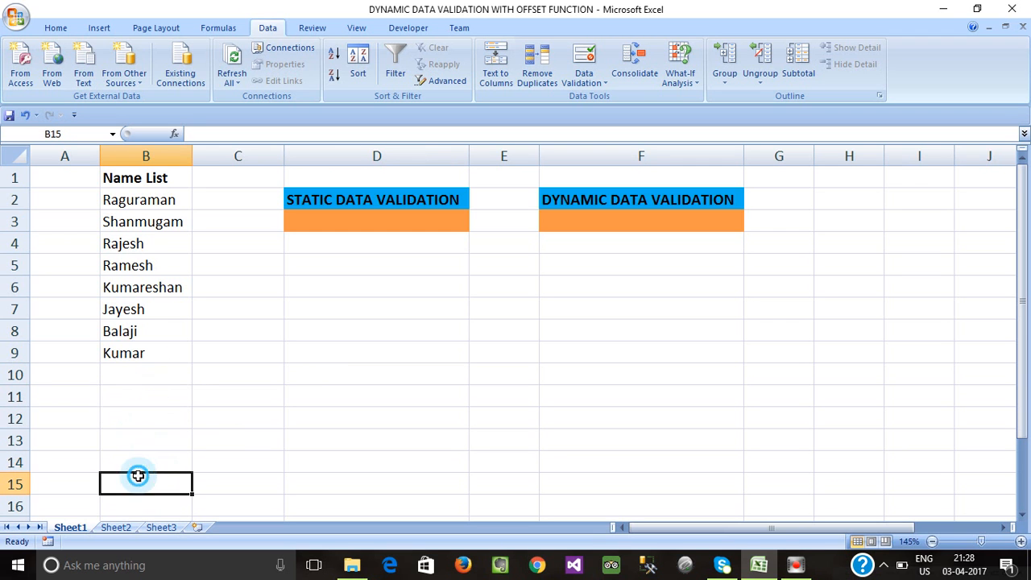
{"action": "left_click", "coordinate": [144, 152]}
{"action": "left_click", "coordinate": [130, 373]}
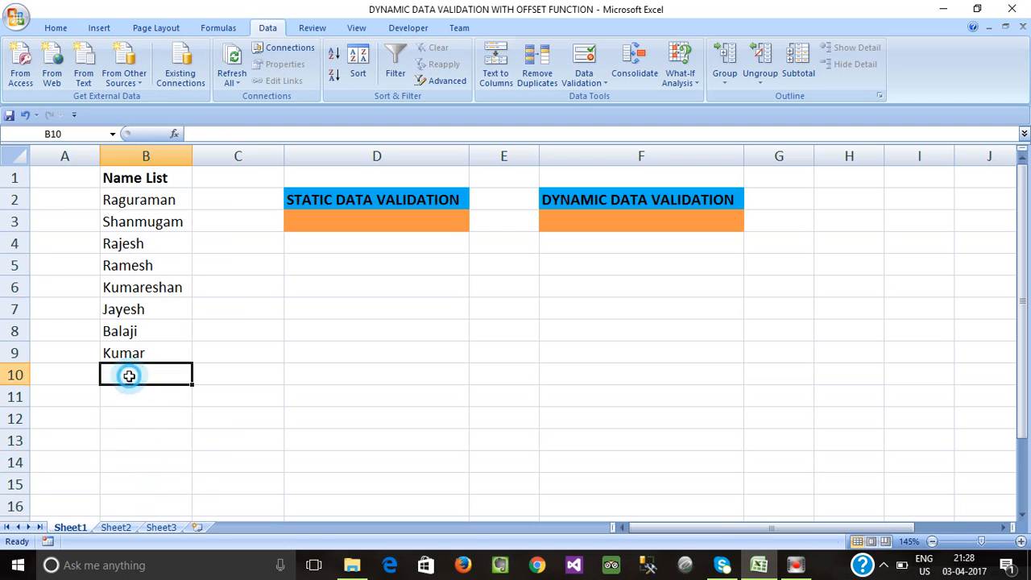
{"action": "left_click", "coordinate": [135, 464]}
{"action": "left_click", "coordinate": [580, 220]}
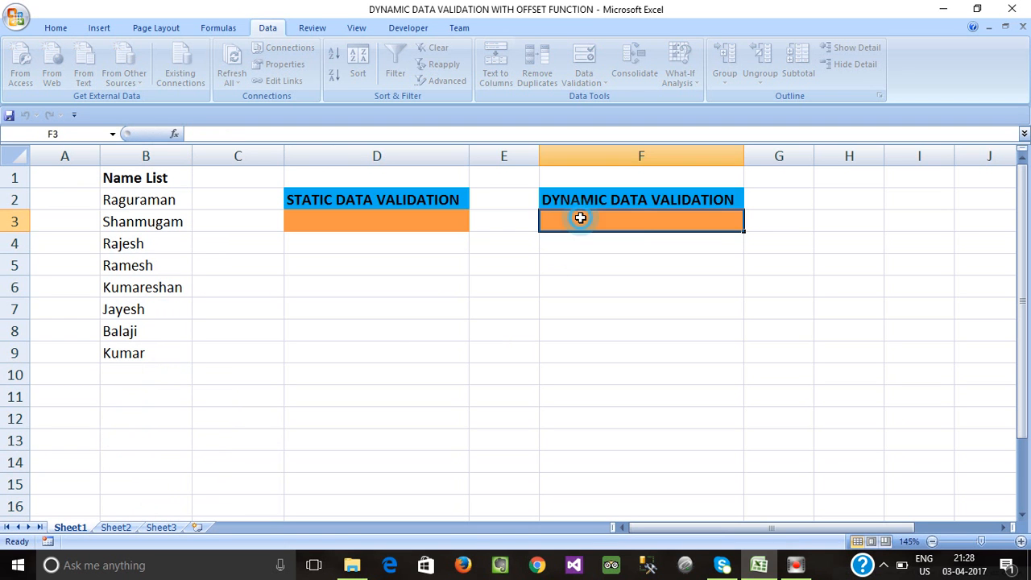
{"action": "left_click", "coordinate": [745, 233]}
{"action": "left_click", "coordinate": [732, 222]}
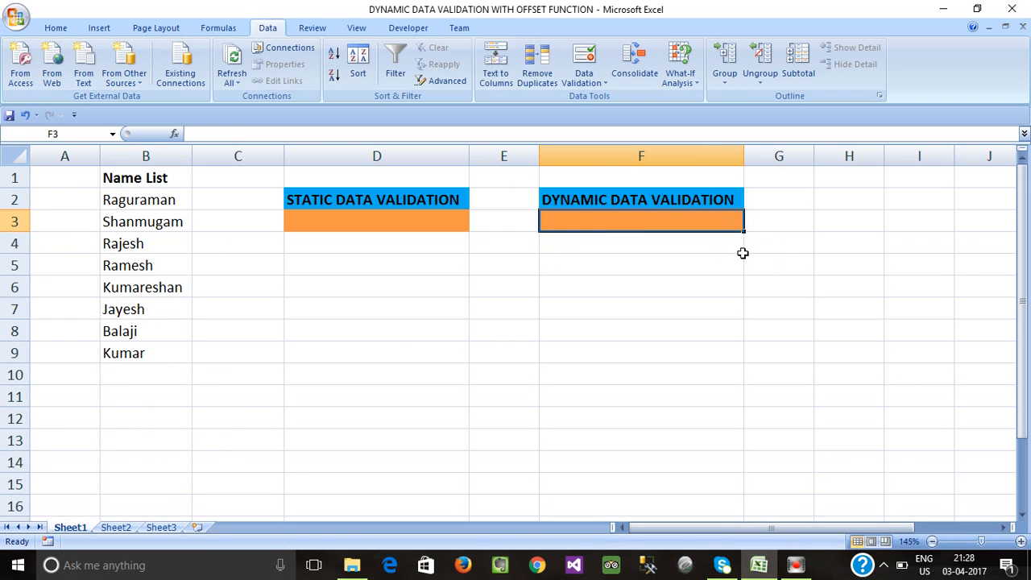
{"action": "left_click", "coordinate": [549, 314]}
- Begin an OFFSET formula in D11 with B2 as the reference, 0 rows and 0 columns
{"action": "left_click", "coordinate": [318, 401]}
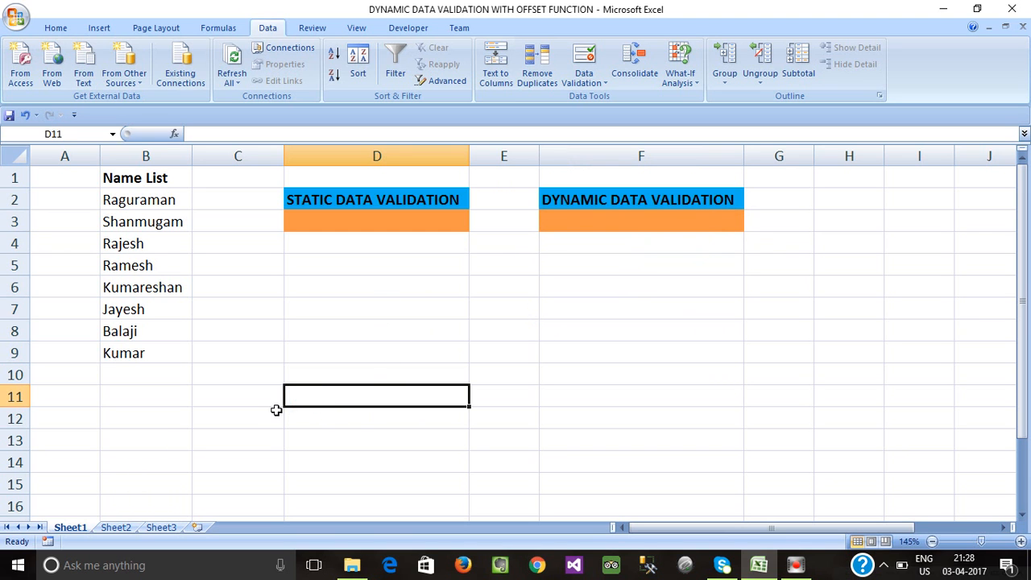
{"action": "type", "text": "="}
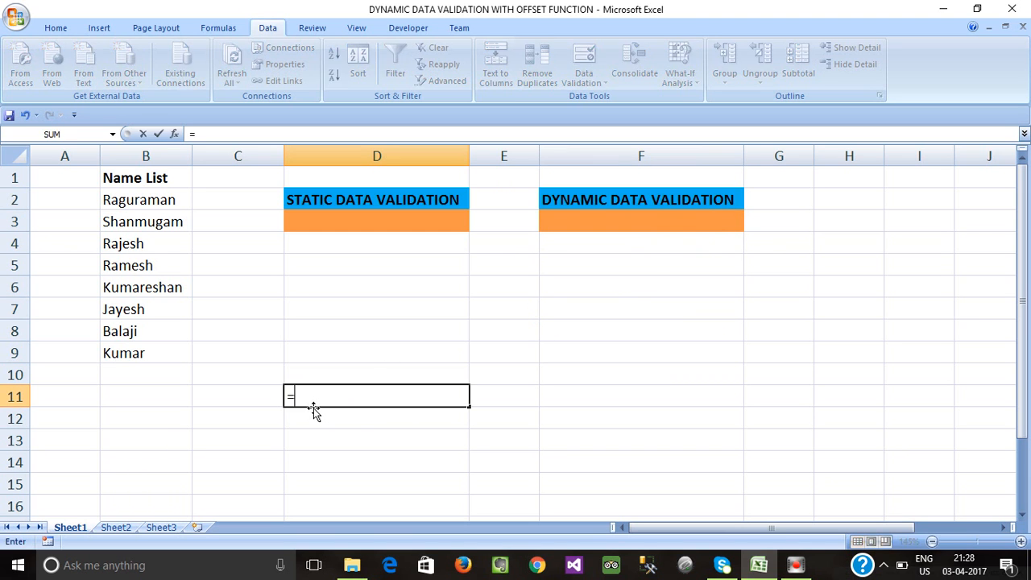
{"action": "type", "text": "offse"}
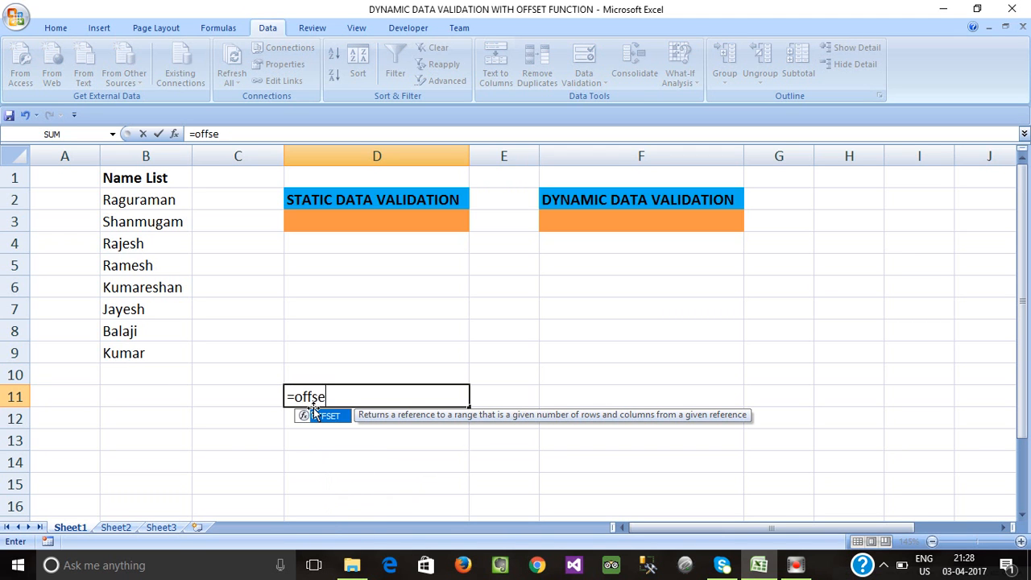
{"action": "type", "text": "t"}
{"action": "double_click", "coordinate": [314, 410]}
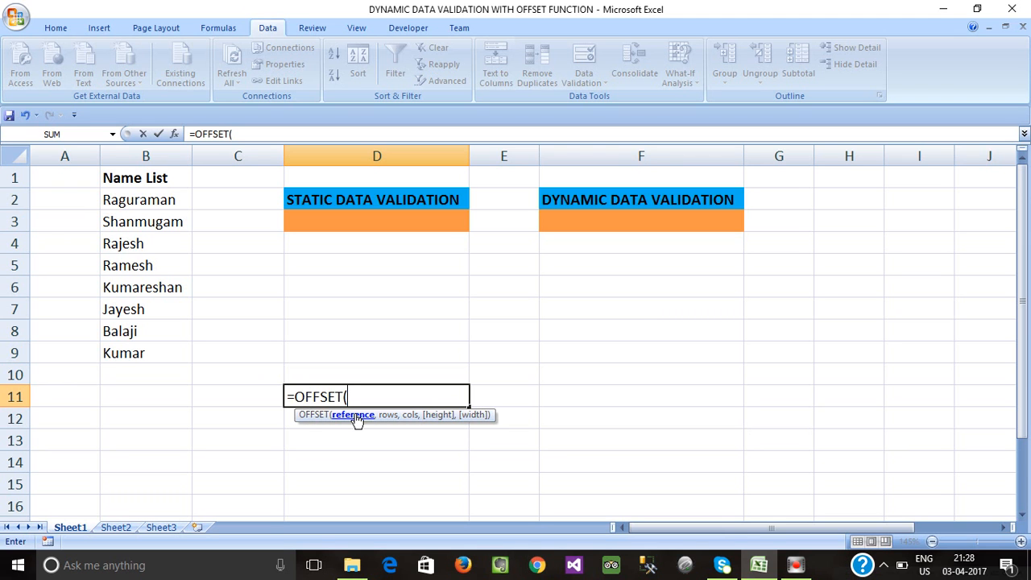
{"action": "left_click", "coordinate": [133, 202]}
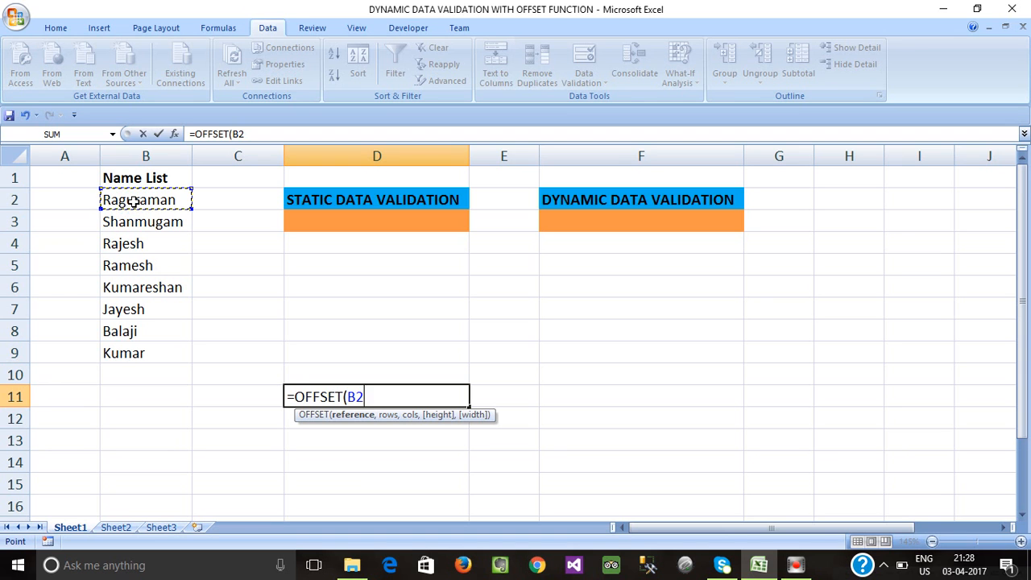
{"action": "type", "text": ","}
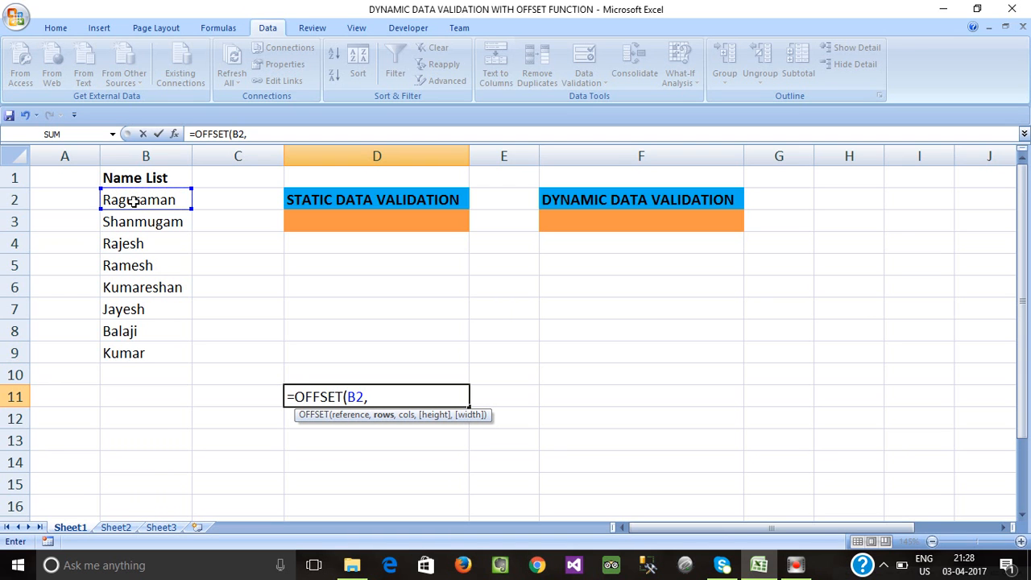
{"action": "type", "text": "0,0"}
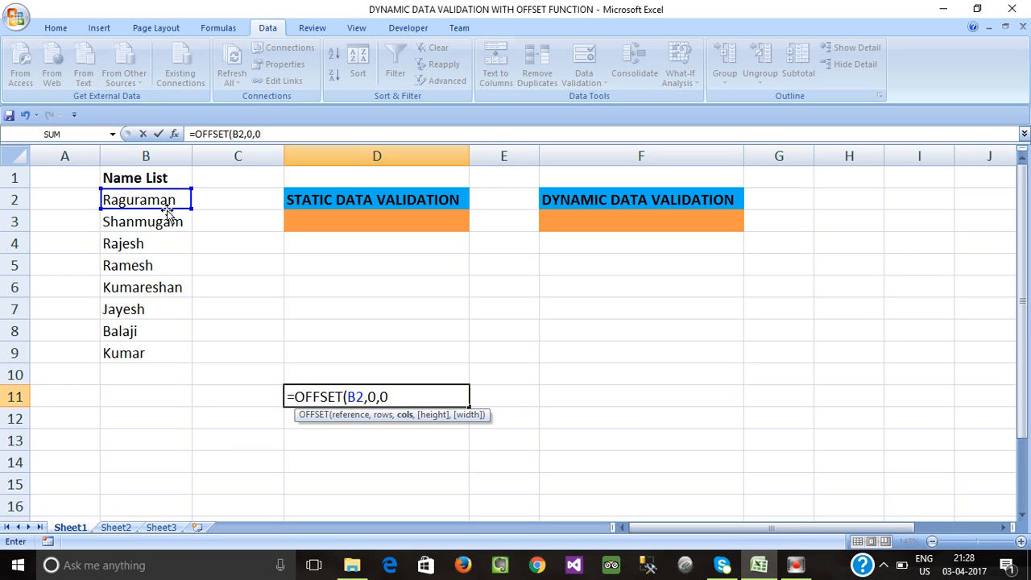
- Add COUNTA(B:B) as the height argument of the OFFSET formula in D11
{"action": "type", "text": ","}
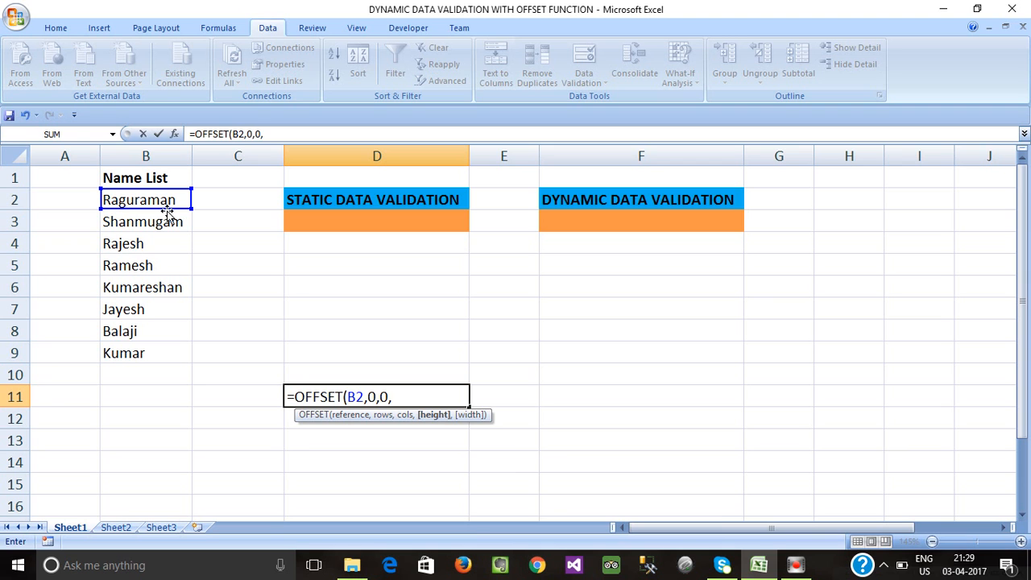
{"action": "type", "text": "count"}
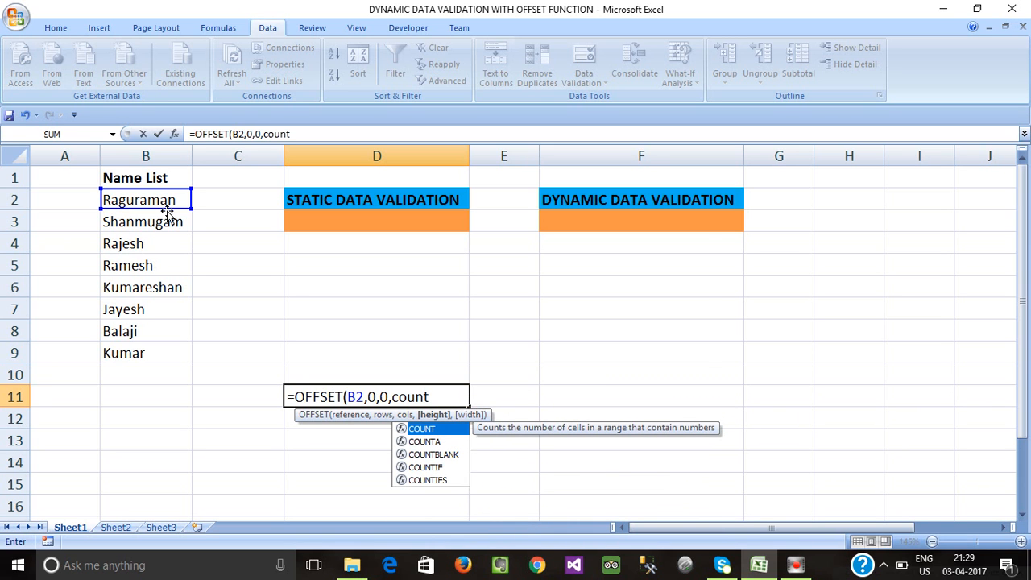
{"action": "key", "text": "Down"}
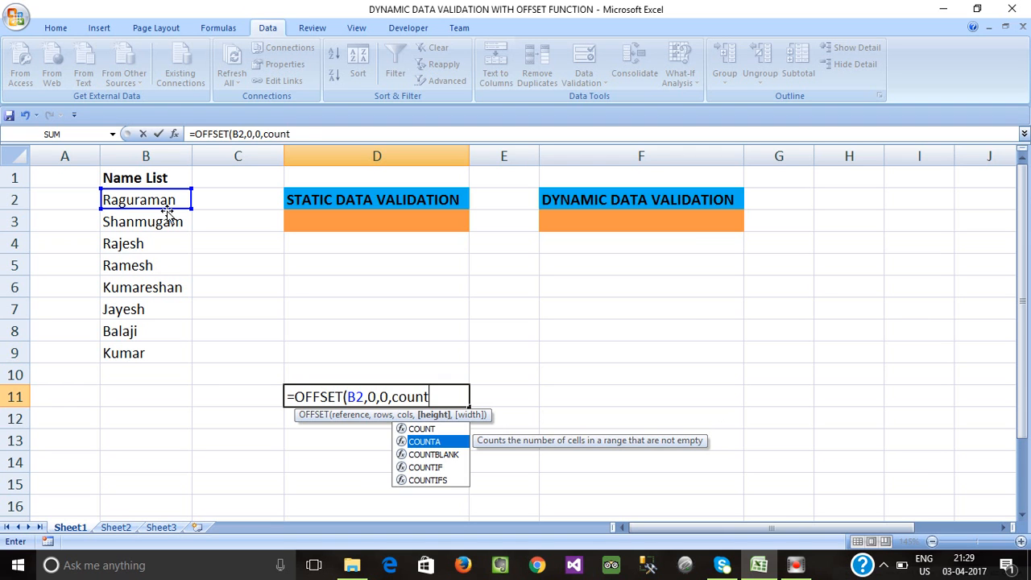
{"action": "key", "text": "Tab"}
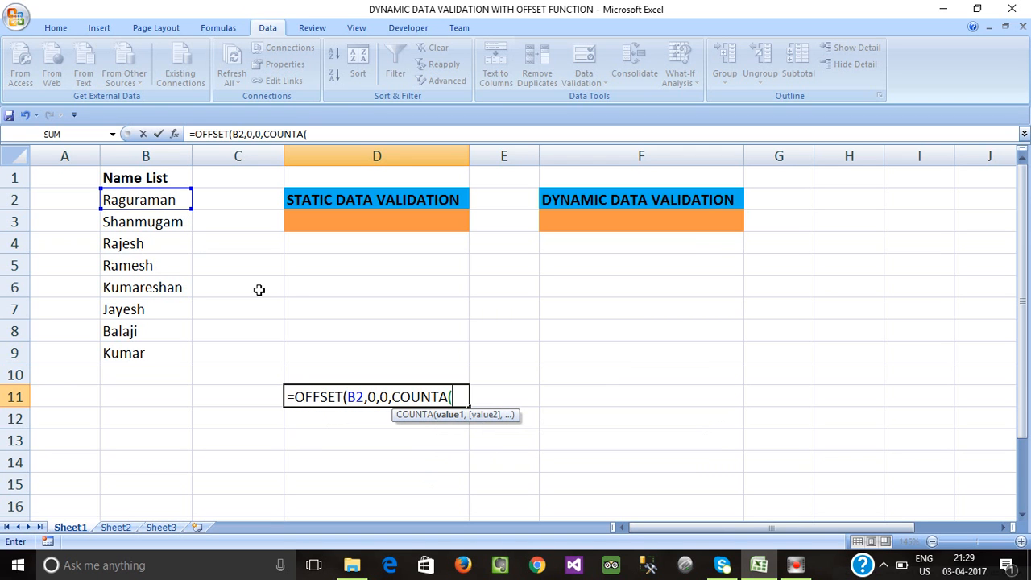
{"action": "left_click", "coordinate": [140, 143]}
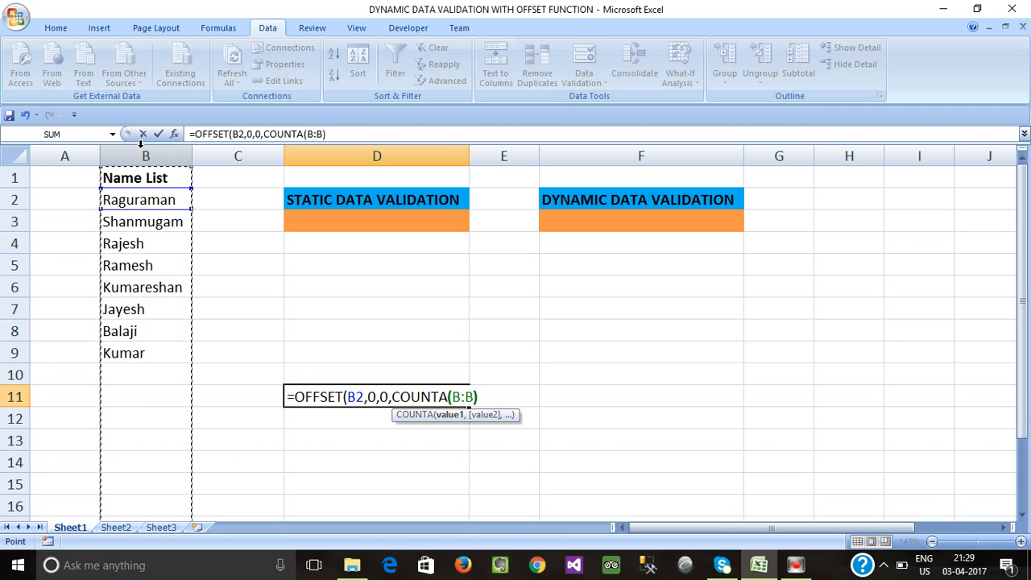
- Complete D11's formula as =OFFSET(B2,0,0,COUNTA(B:B)-1) and keep it as text with a leading space
{"action": "type", "text": ")"}
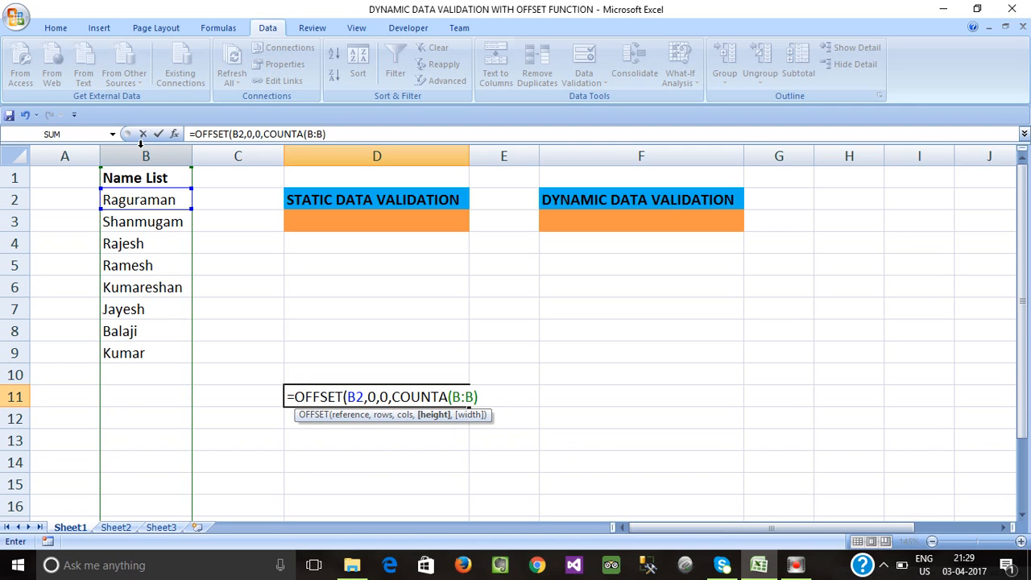
{"action": "type", "text": "-1"}
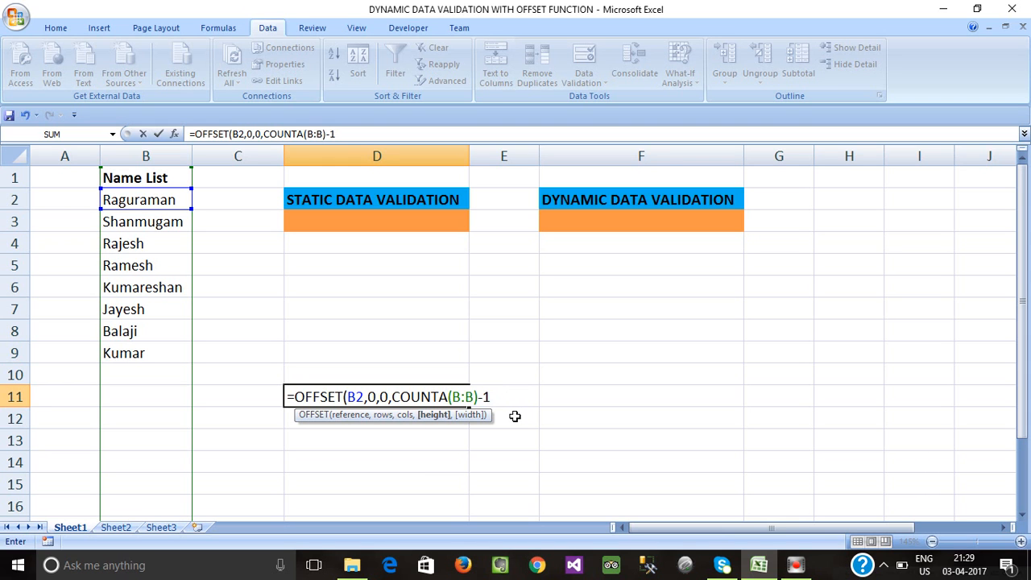
{"action": "type", "text": ")"}
{"action": "left_click", "coordinate": [288, 396]}
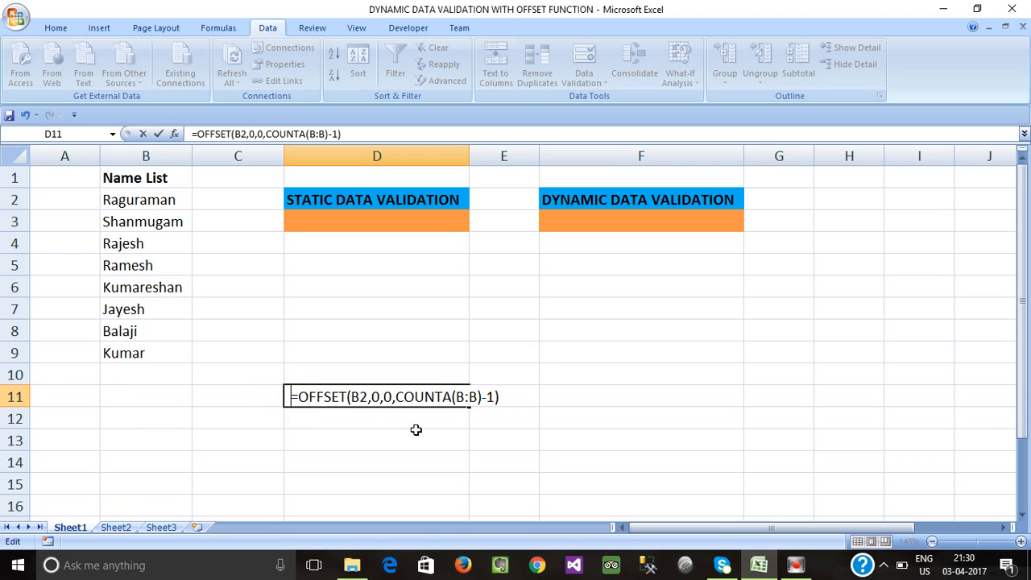
- Copy the full OFFSET formula text from D11 and autofit column D to its contents
{"action": "key", "text": "shift+End"}
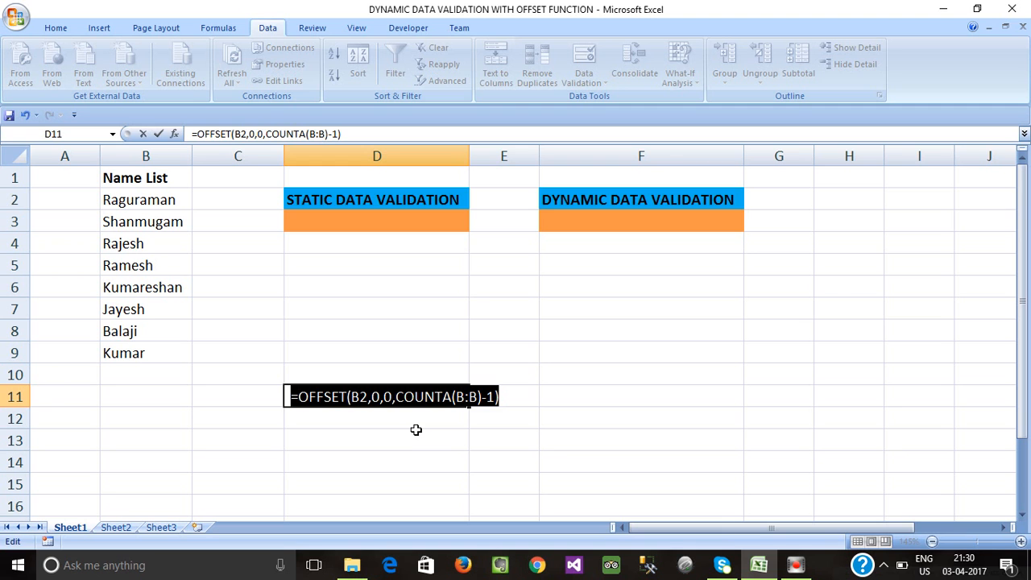
{"action": "key", "text": "Tab"}
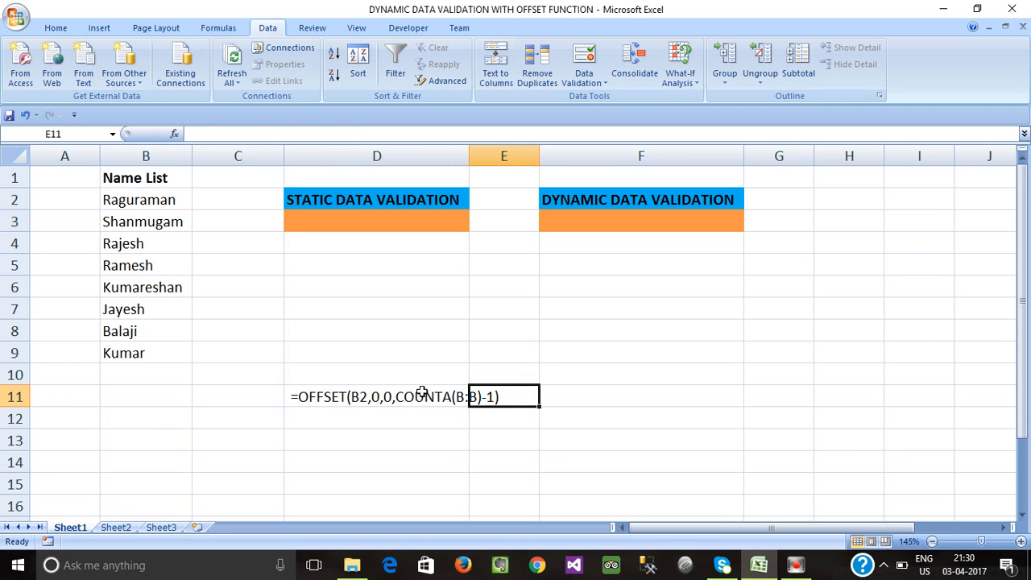
{"action": "double_click", "coordinate": [468, 153]}
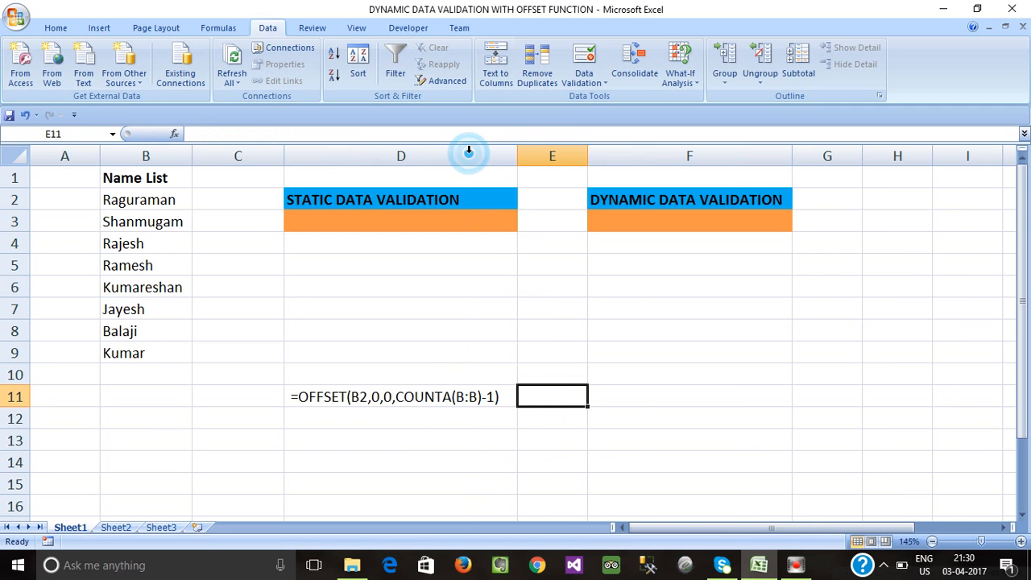
{"action": "left_click", "coordinate": [581, 66]}
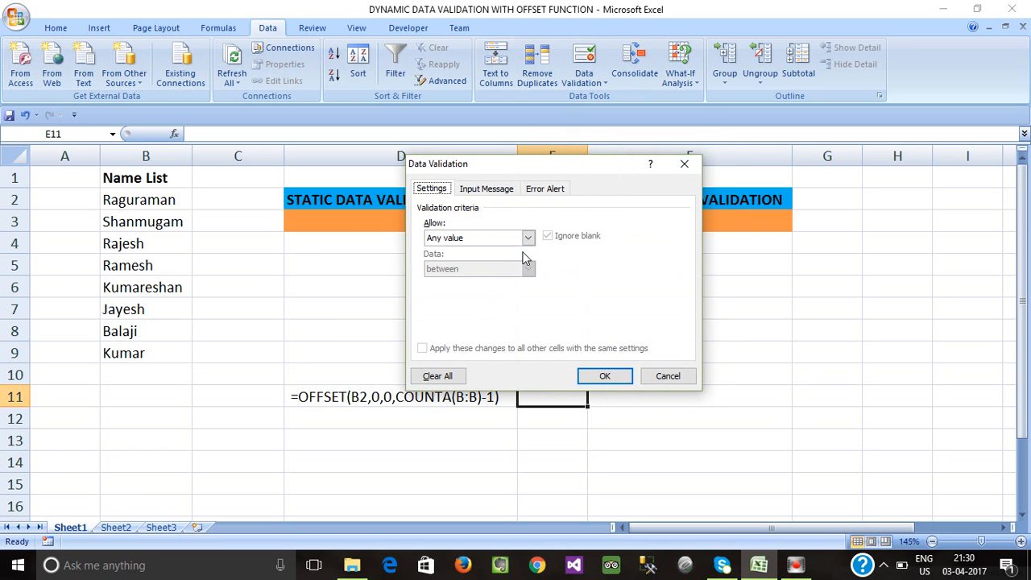
{"action": "key", "text": "Escape"}
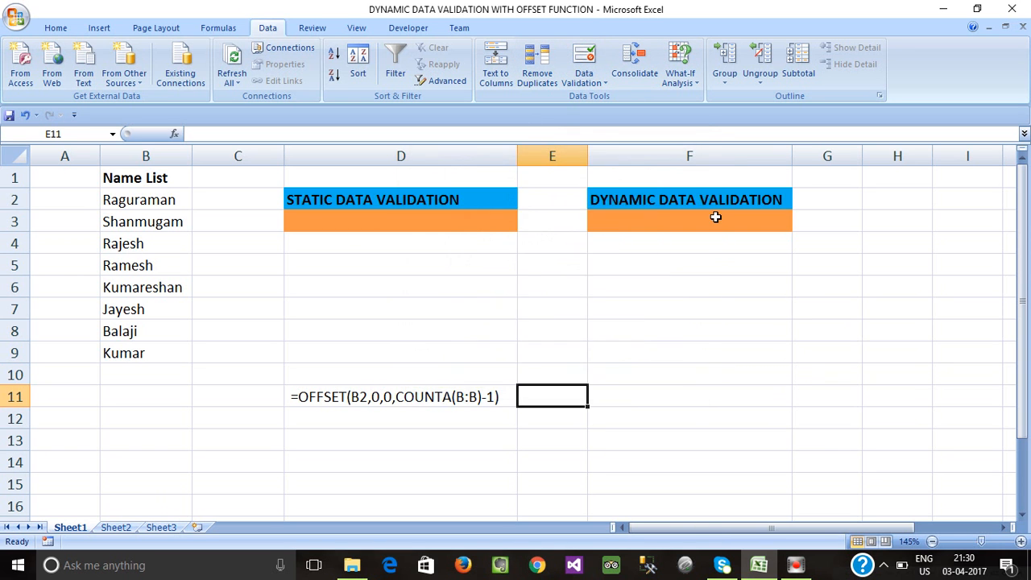
{"action": "double_click", "coordinate": [715, 222]}
{"action": "double_click", "coordinate": [709, 272]}
- Apply List data validation to F3, pasting =OFFSET(B2,0,0,COUNTA(B:B)-1) as the source
{"action": "left_click", "coordinate": [713, 223]}
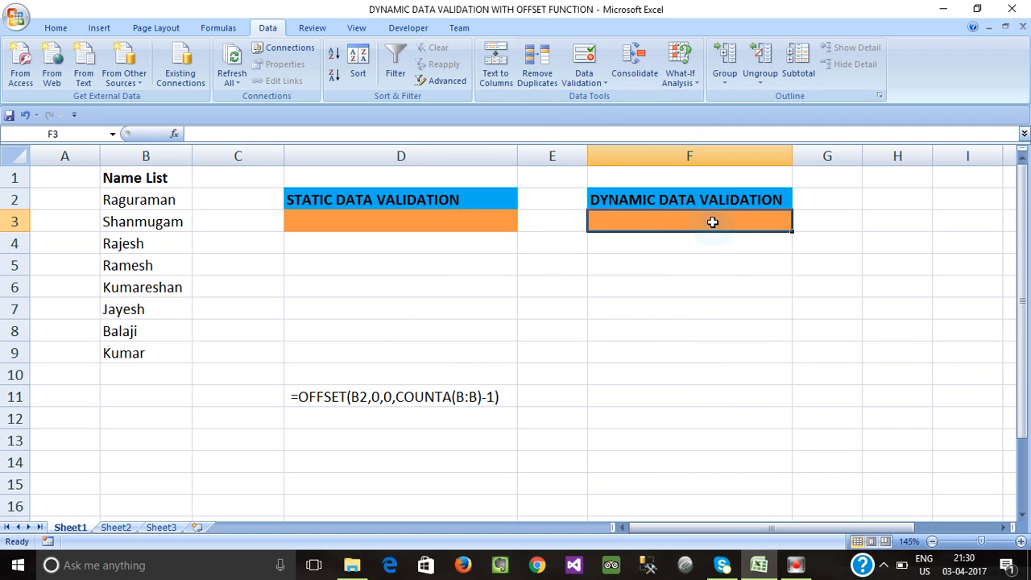
{"action": "left_click", "coordinate": [582, 53]}
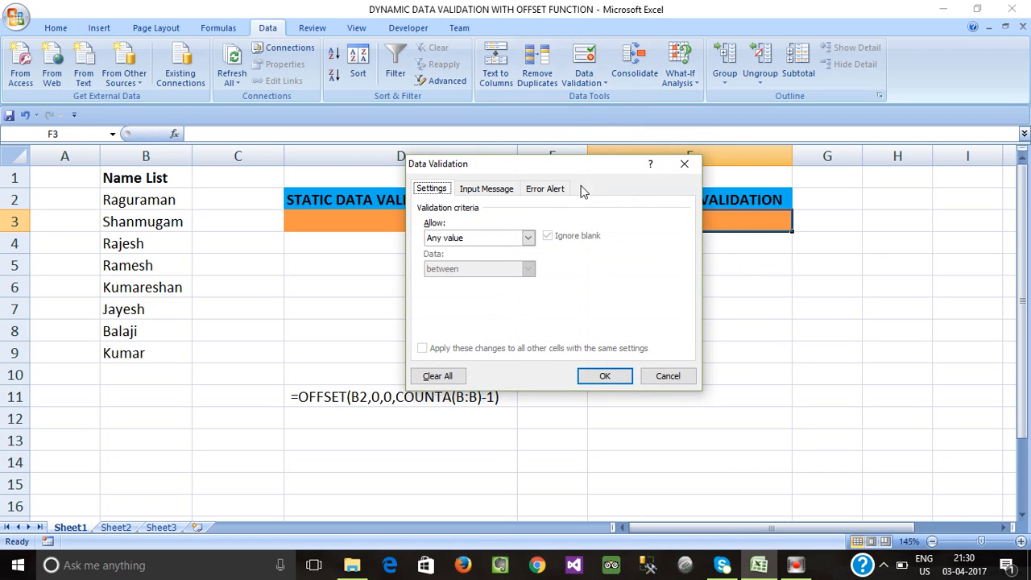
{"action": "left_click", "coordinate": [527, 238]}
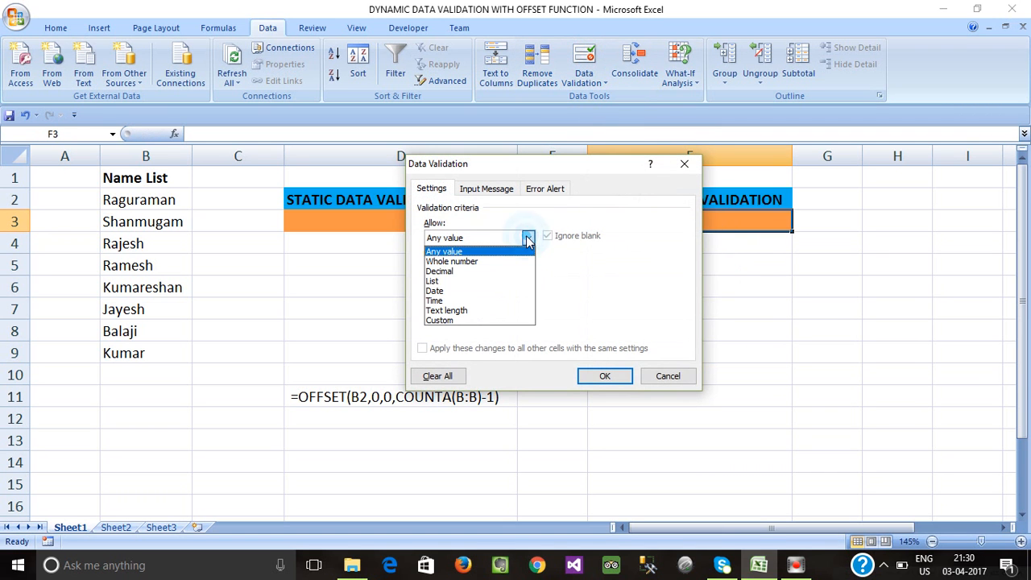
{"action": "left_click", "coordinate": [448, 282]}
{"action": "left_click", "coordinate": [482, 300]}
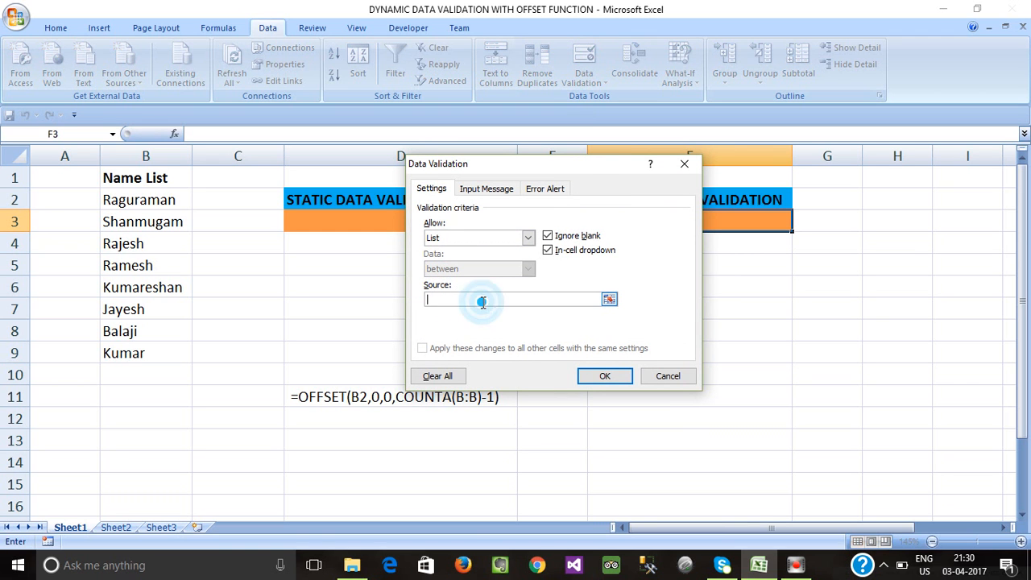
{"action": "key", "text": "ctrl+v"}
{"action": "left_click", "coordinate": [427, 300]}
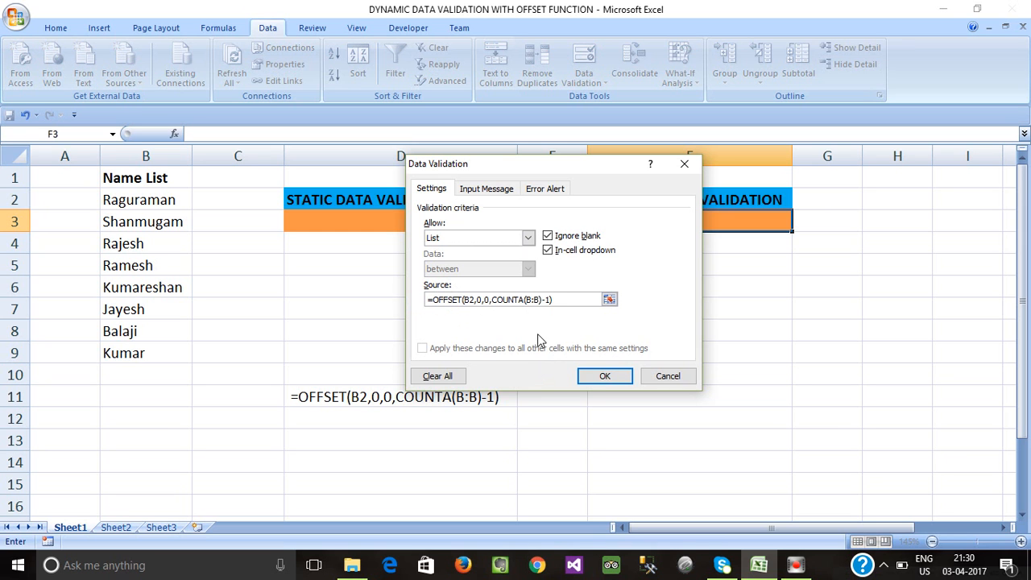
{"action": "left_click", "coordinate": [603, 377]}
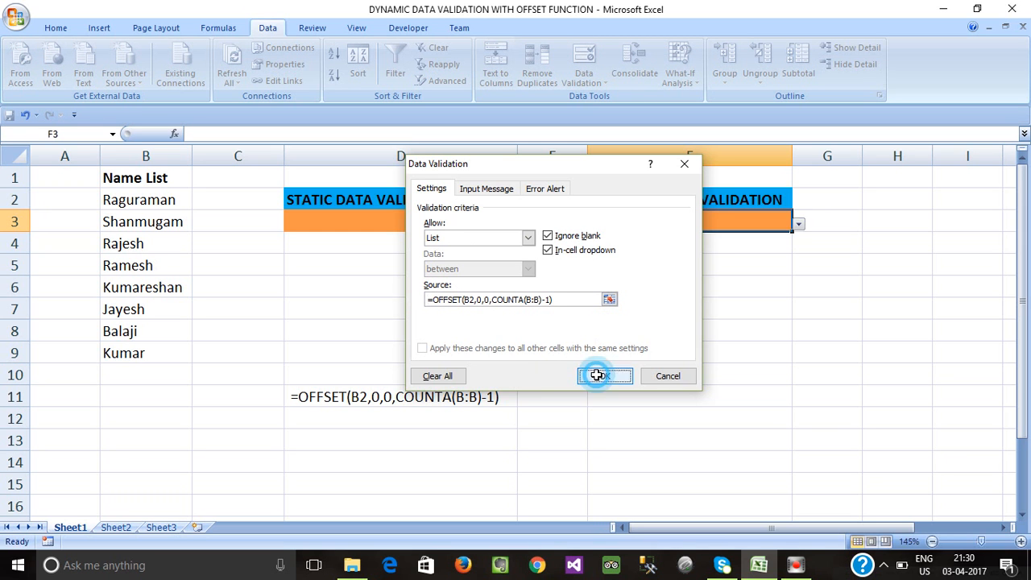
- Check the entries in F3's drop-down against the names in B2:B9
{"action": "left_click", "coordinate": [798, 224]}
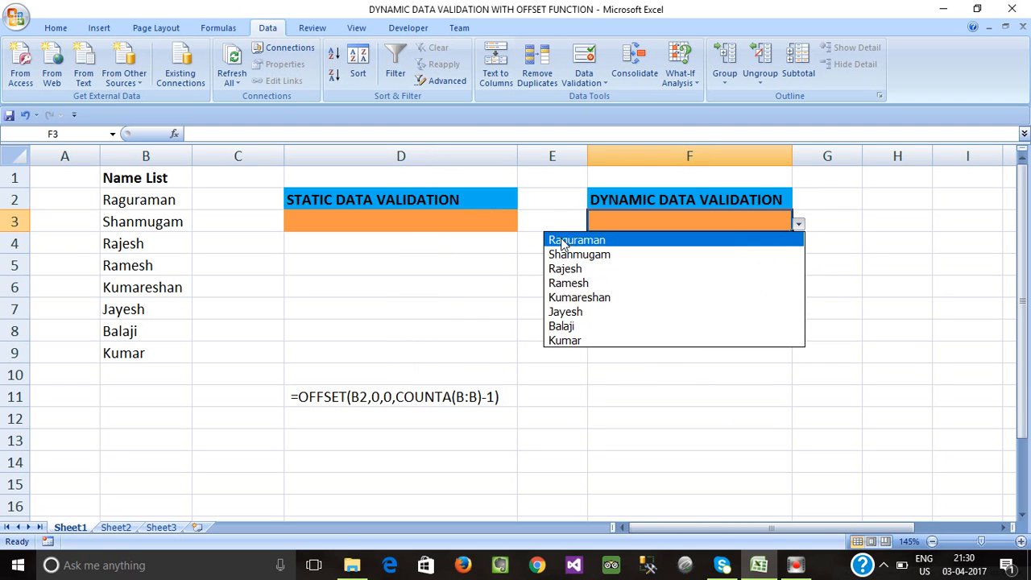
{"action": "left_click", "coordinate": [584, 389]}
{"action": "left_click_drag", "start_coordinate": [137, 202], "coordinate": [140, 357]}
{"action": "left_click", "coordinate": [727, 223]}
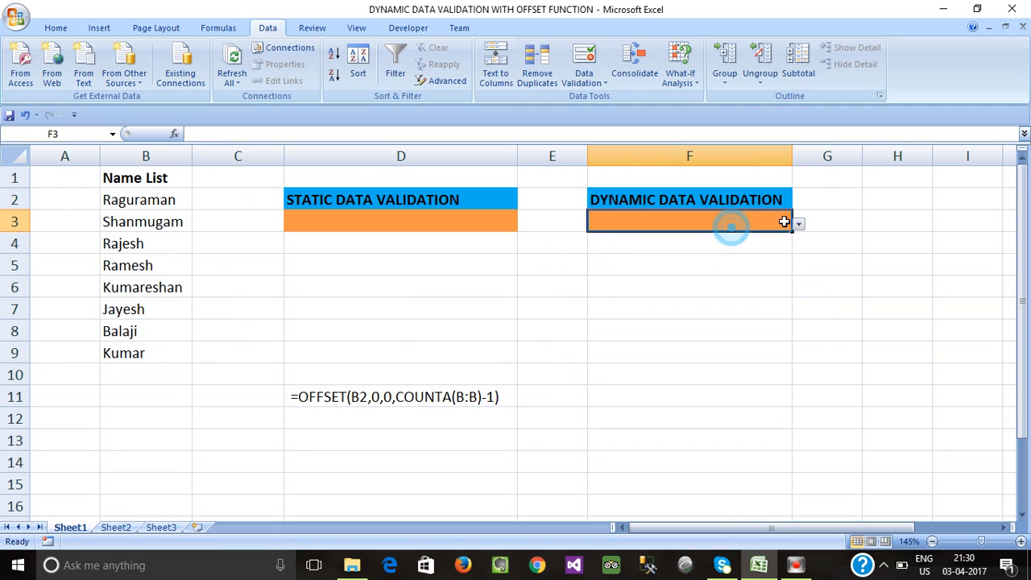
{"action": "left_click", "coordinate": [797, 224]}
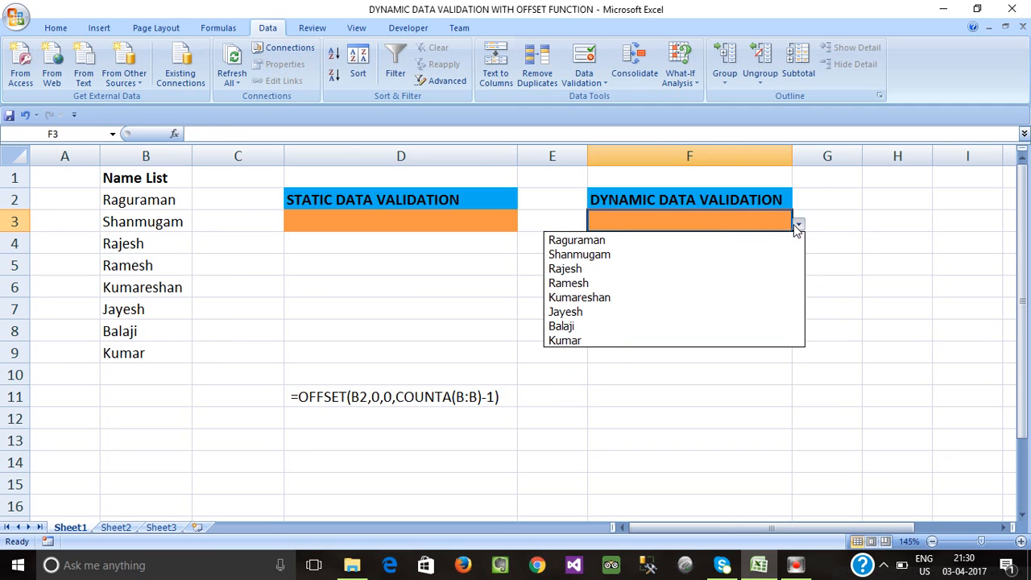
{"action": "left_click", "coordinate": [584, 369]}
- Add three more people's names to the Name List in cells B10 to B12
{"action": "left_click", "coordinate": [127, 375]}
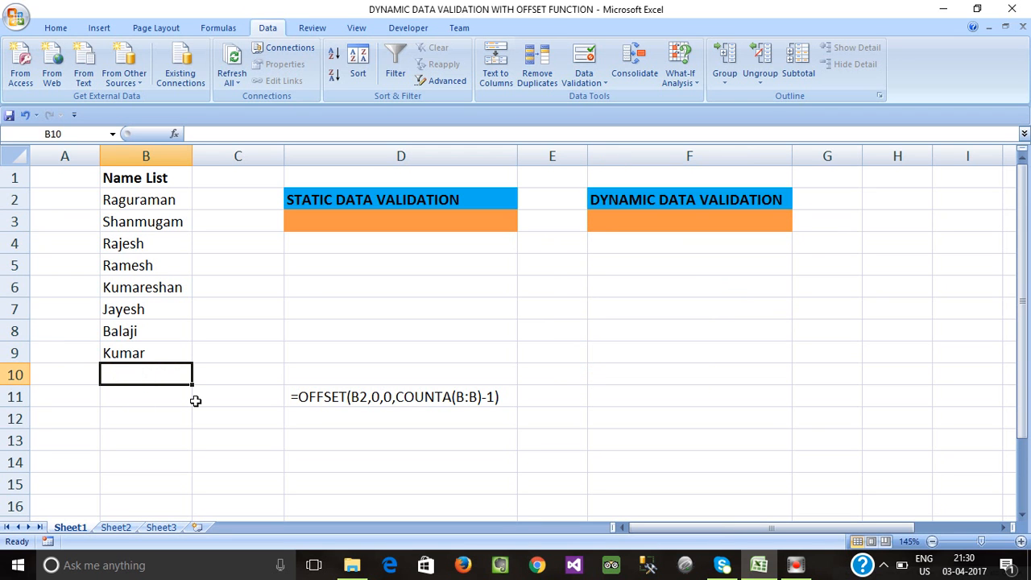
{"action": "type", "text": "Sowmiya"}
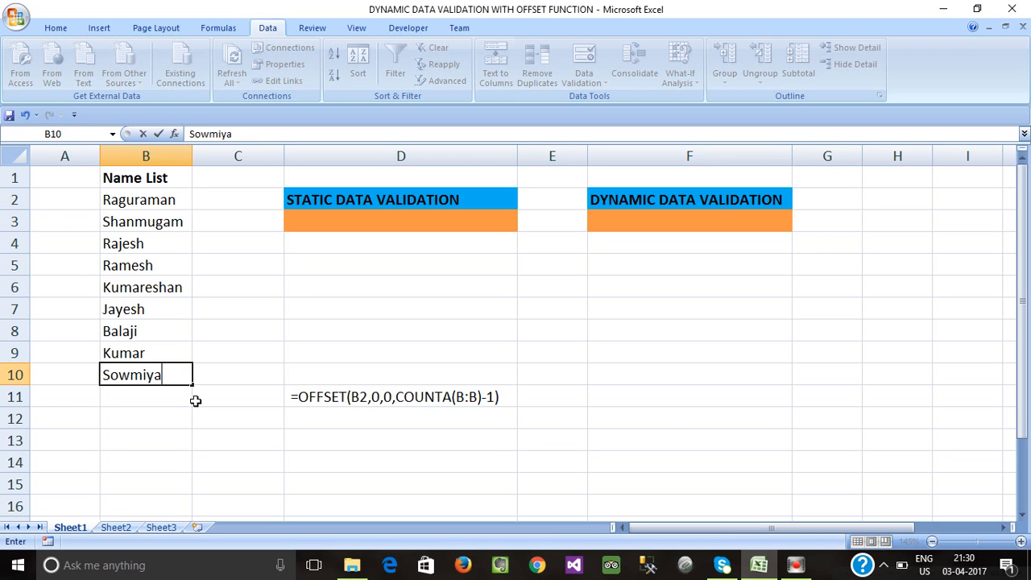
{"action": "key", "text": "Return"}
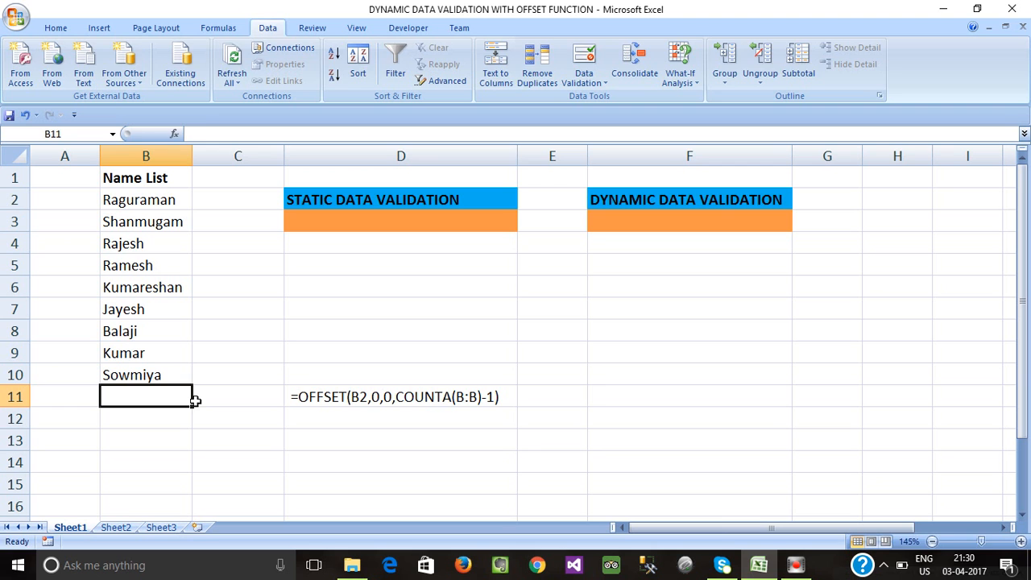
{"action": "type", "text": "Sri"}
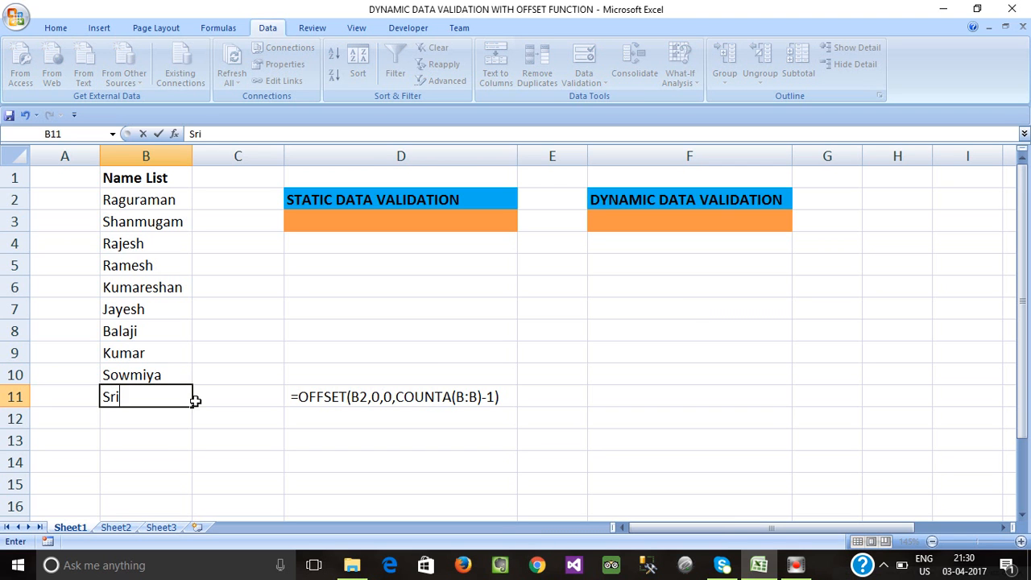
{"action": "type", "text": " Vidhya"}
{"action": "key", "text": "Return"}
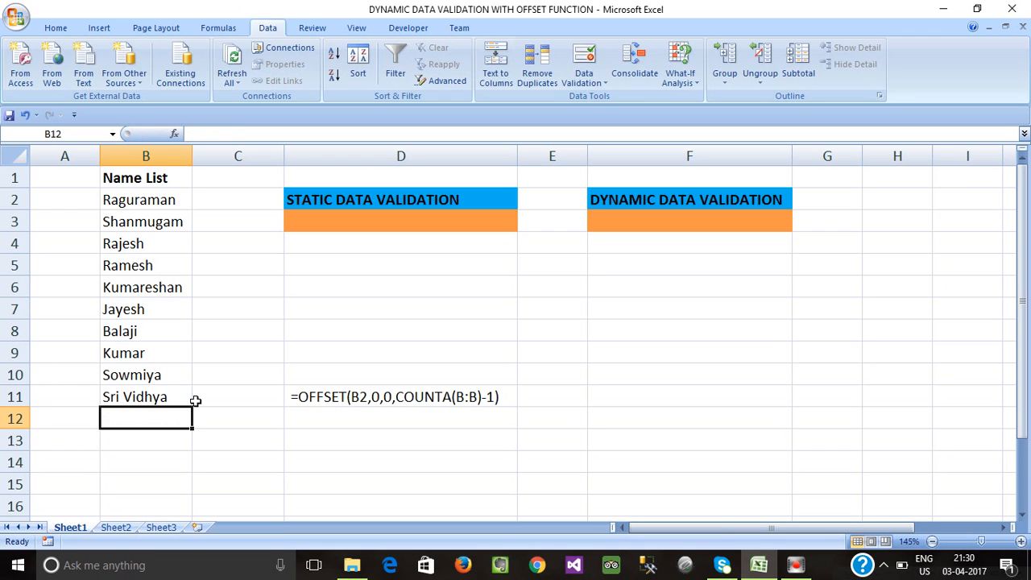
{"action": "type", "text": "Rajendran"}
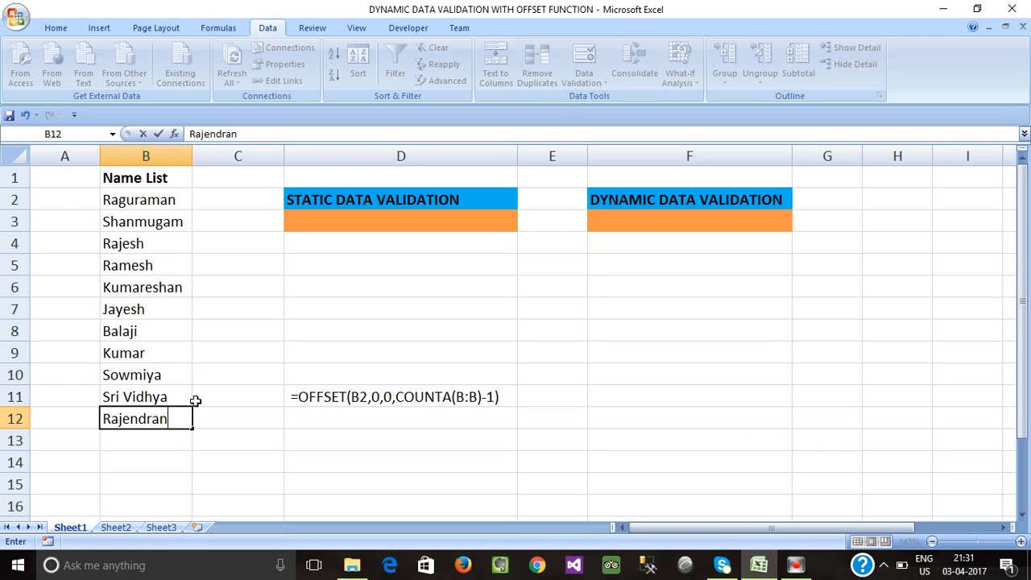
{"action": "key", "text": "Return"}
- Check F3's drop-down through to its end for the names added in B10:B12
{"action": "left_click", "coordinate": [161, 417]}
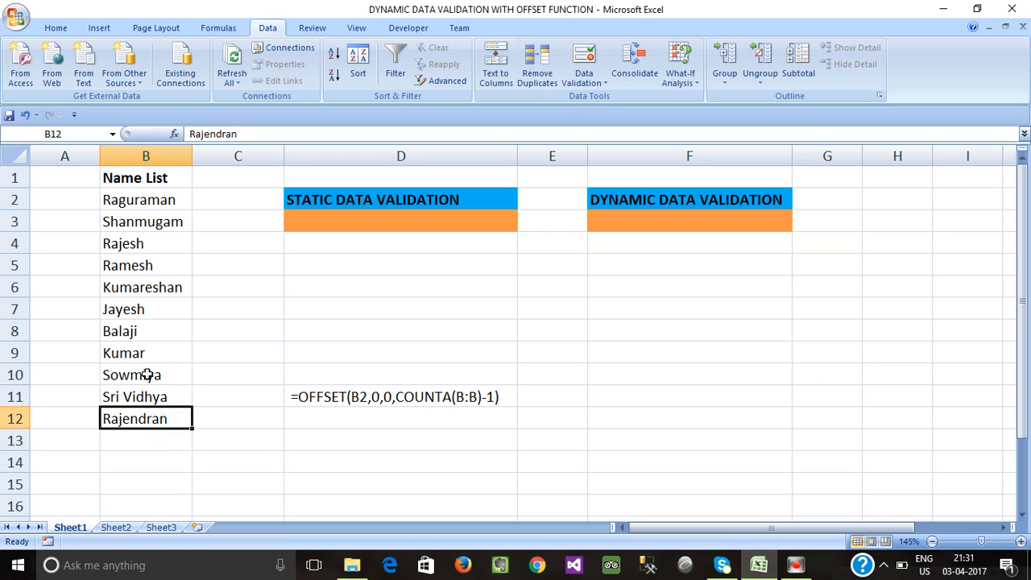
{"action": "left_click", "coordinate": [148, 373]}
{"action": "left_click", "coordinate": [781, 235]}
{"action": "left_click", "coordinate": [785, 224]}
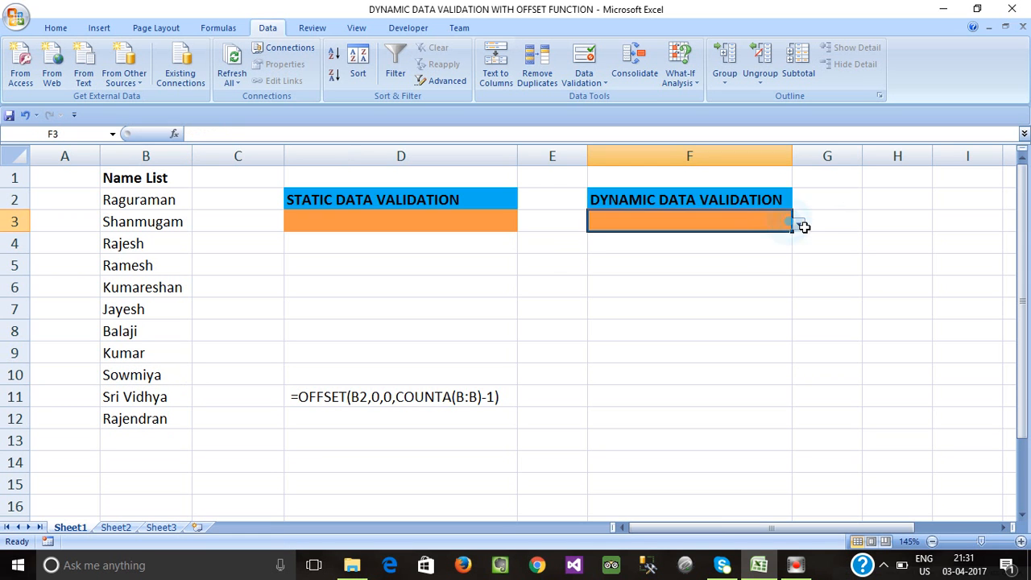
{"action": "left_click", "coordinate": [800, 227]}
{"action": "left_click_drag", "start_coordinate": [796, 270], "coordinate": [795, 316]}
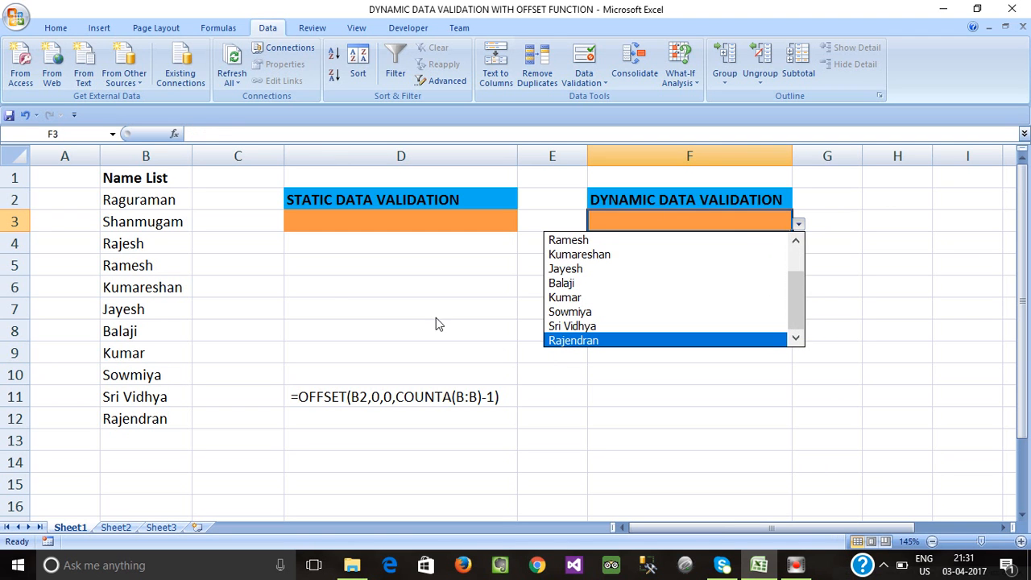
{"action": "left_click", "coordinate": [318, 317]}
- Review the Name List in column B and compare it once more with F3's full drop-down
{"action": "left_click_drag", "start_coordinate": [119, 200], "coordinate": [129, 352]}
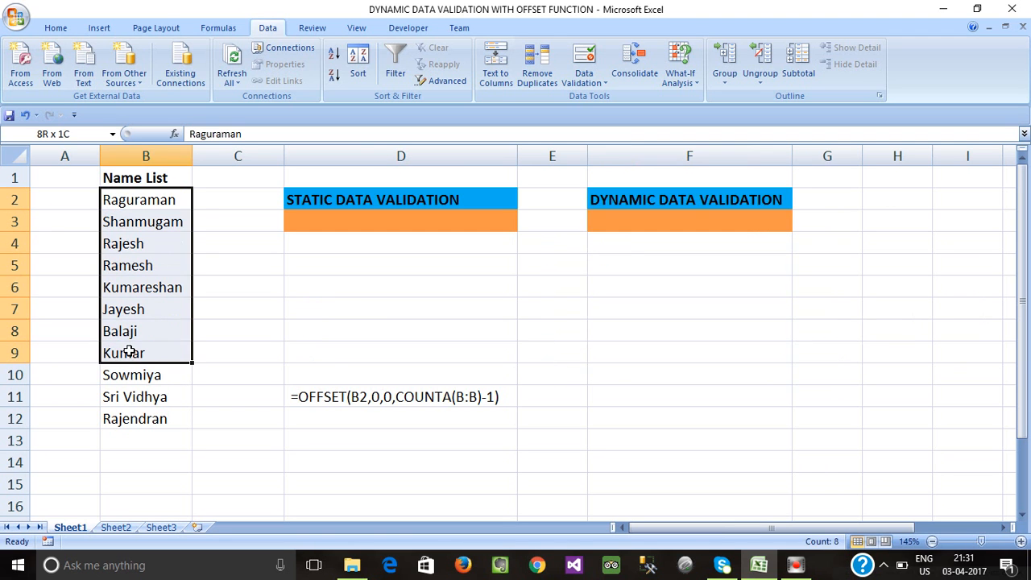
{"action": "left_click", "coordinate": [139, 144]}
{"action": "left_click", "coordinate": [142, 284]}
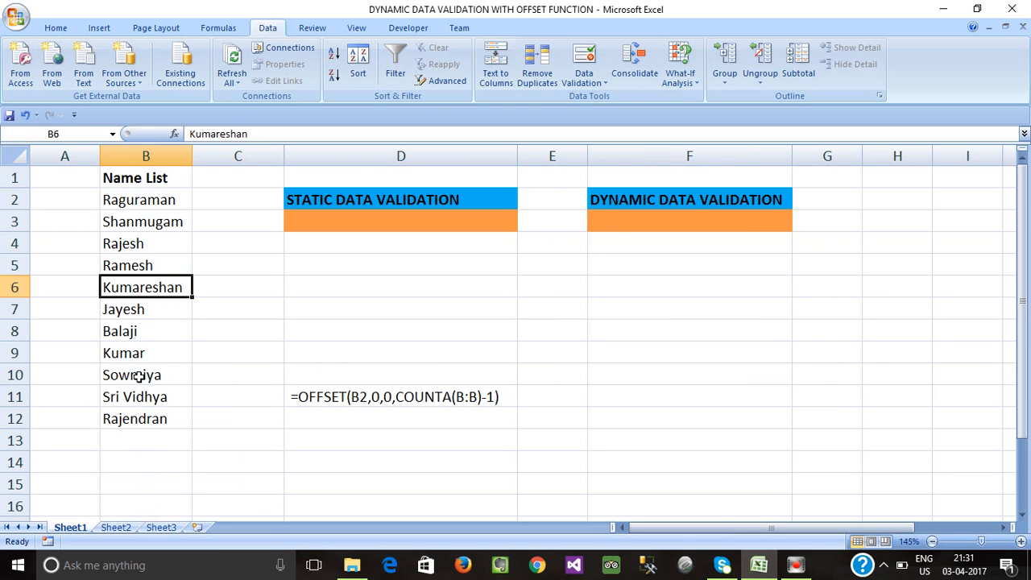
{"action": "left_click", "coordinate": [137, 443]}
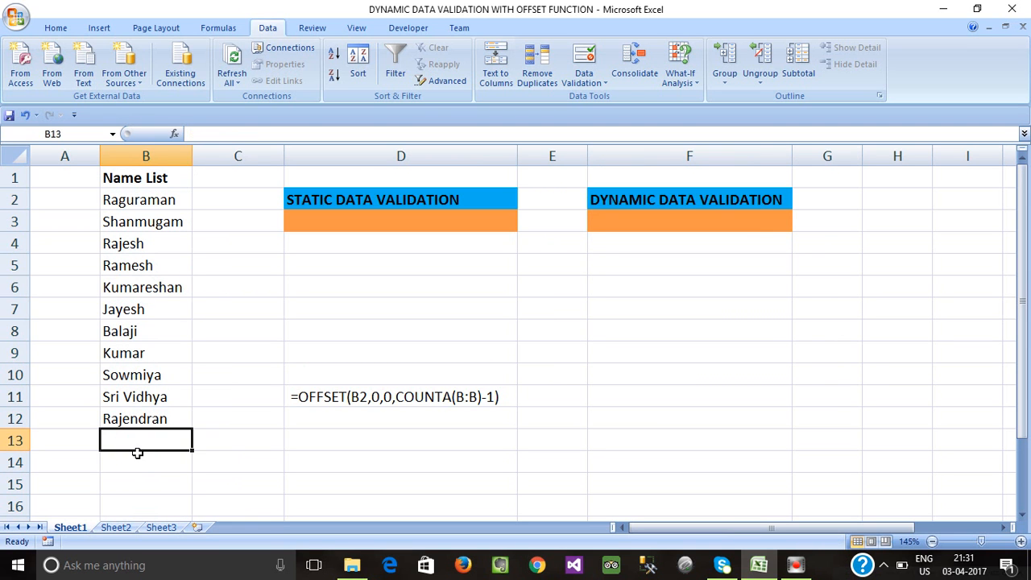
{"action": "left_click", "coordinate": [729, 212]}
{"action": "left_click", "coordinate": [799, 225]}
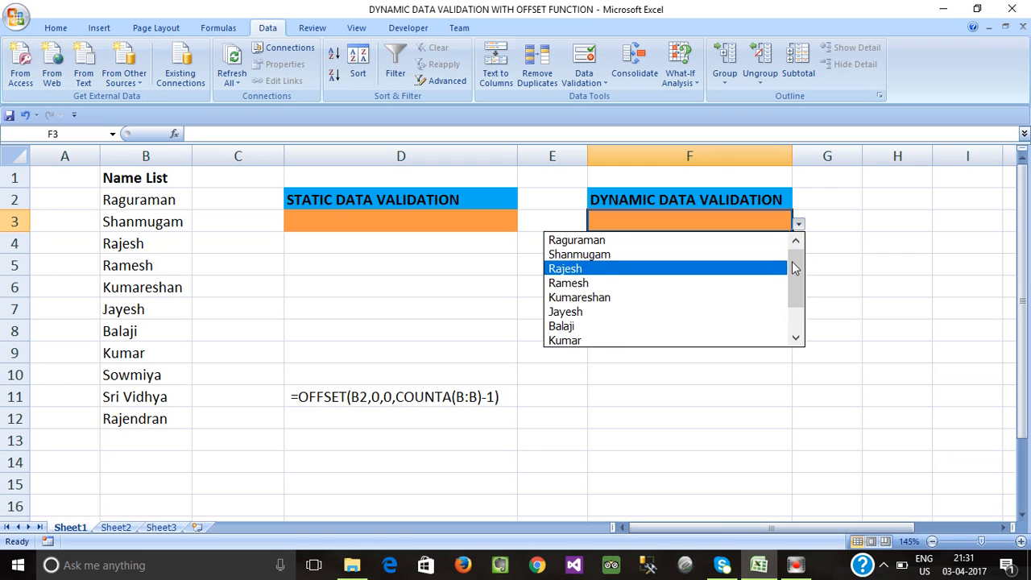
{"action": "left_click_drag", "start_coordinate": [794, 267], "coordinate": [799, 304]}
{"action": "left_click", "coordinate": [671, 396]}
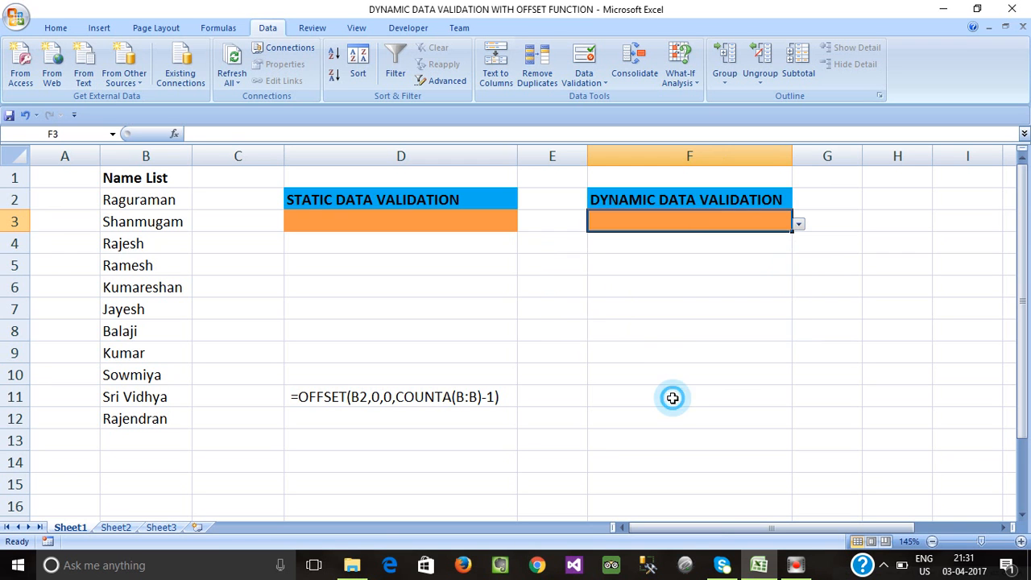
- Copy the names in B1:B7 of Sheet2 and paste them below the Name List on Sheet1, starting at B13
{"action": "left_click", "coordinate": [133, 372]}
{"action": "left_click", "coordinate": [115, 527]}
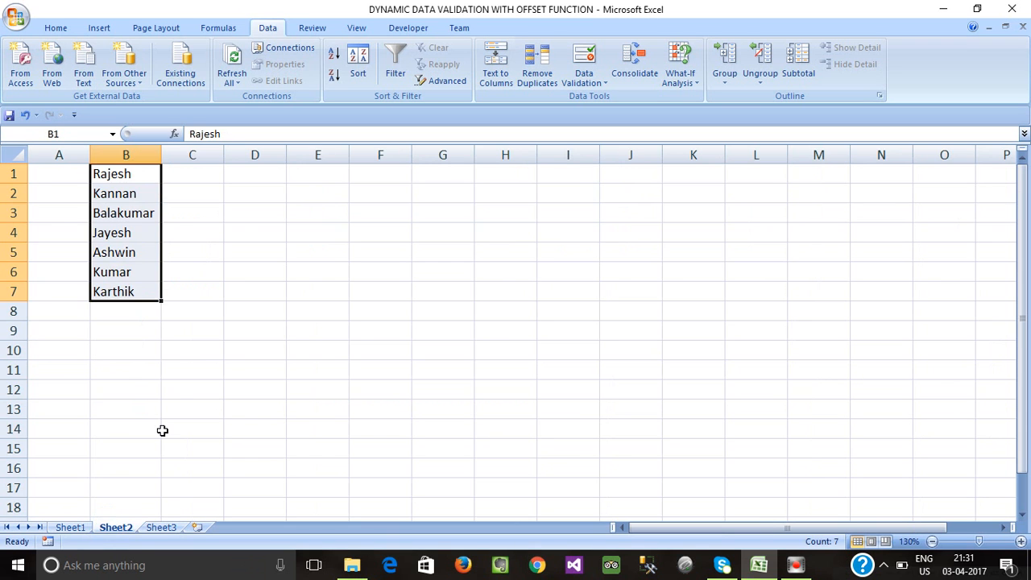
{"action": "left_click", "coordinate": [173, 370]}
{"action": "left_click_drag", "start_coordinate": [113, 173], "coordinate": [119, 292]}
{"action": "key", "text": "ctrl+c"}
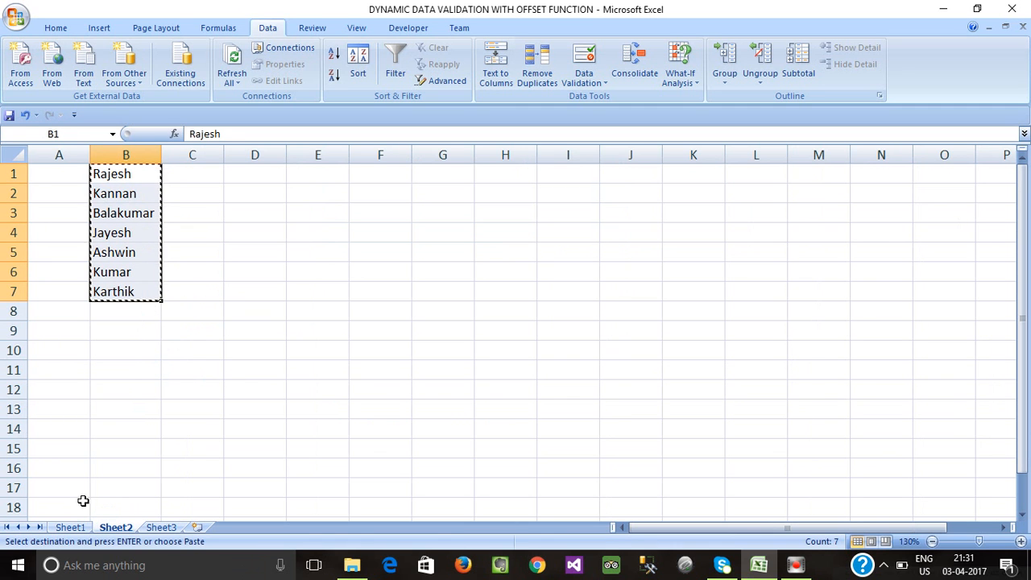
{"action": "left_click", "coordinate": [70, 526]}
{"action": "left_click", "coordinate": [138, 441]}
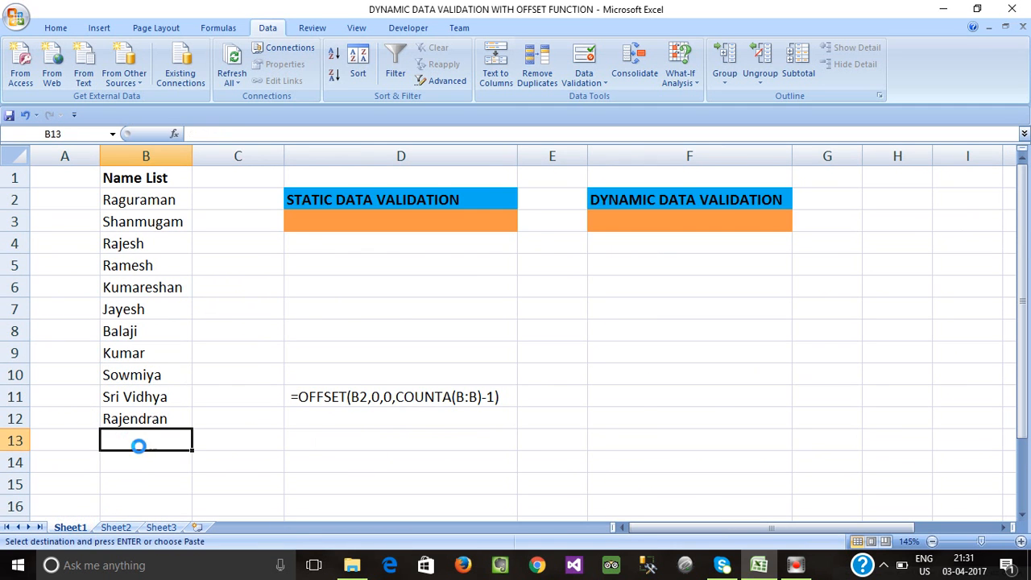
{"action": "key", "text": "ctrl+v"}
{"action": "scroll", "coordinate": [142, 440], "scroll_direction": "down", "scroll_amount": 2}
{"action": "scroll", "coordinate": [142, 440], "scroll_direction": "up", "scroll_amount": 2}
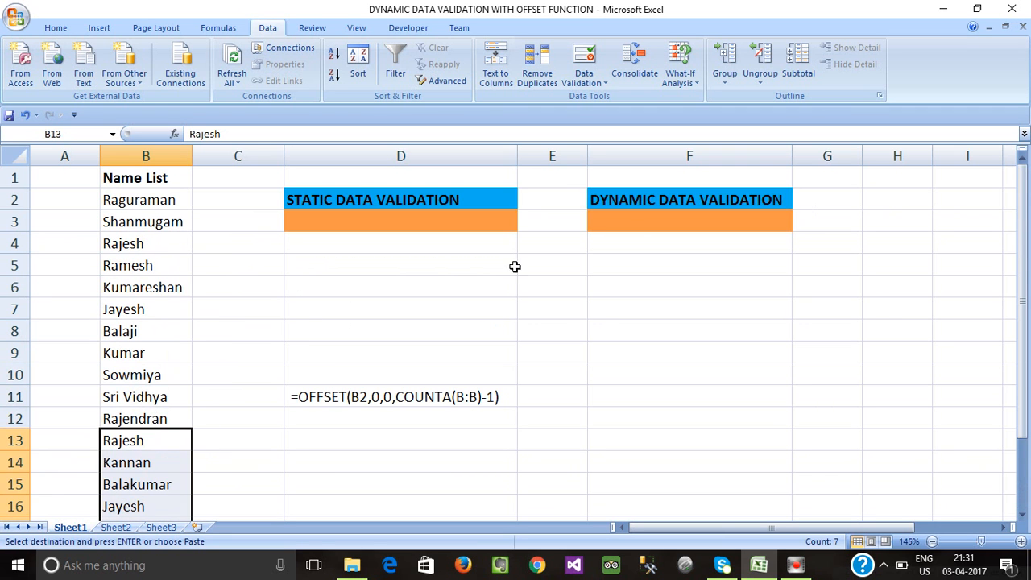
- Check F3's drop-down through to its end against the last pasted name in column B
{"action": "left_click", "coordinate": [658, 214]}
{"action": "left_click", "coordinate": [798, 224]}
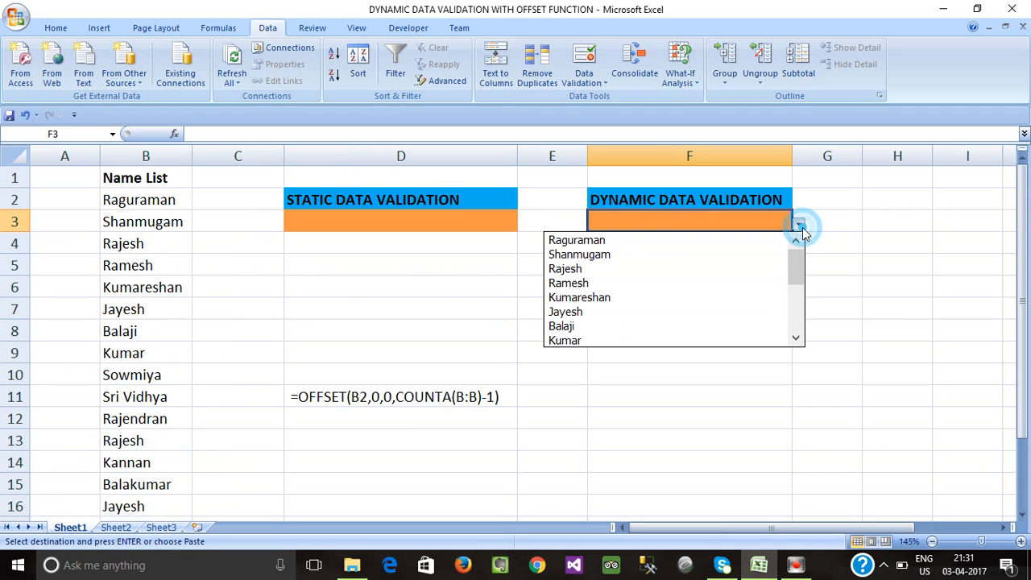
{"action": "left_click_drag", "start_coordinate": [795, 262], "coordinate": [795, 327]}
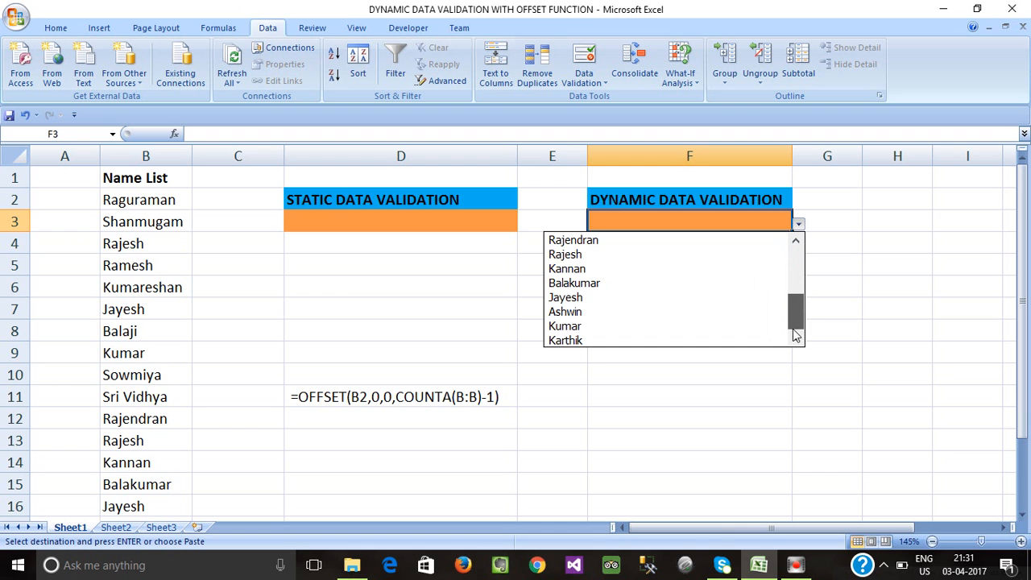
{"action": "scroll", "coordinate": [126, 393], "scroll_direction": "down", "scroll_amount": 3}
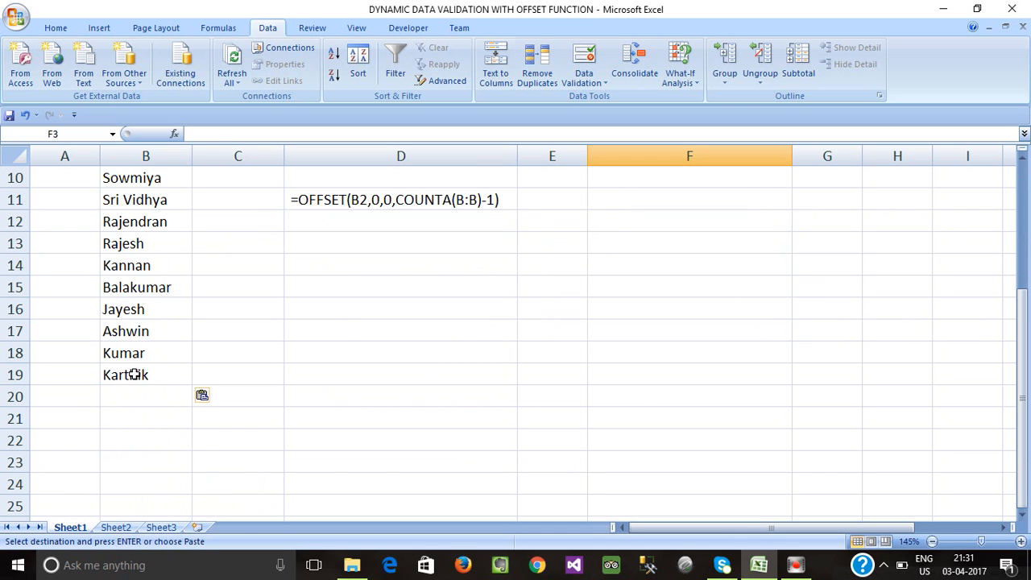
{"action": "left_click", "coordinate": [132, 377]}
{"action": "scroll", "coordinate": [196, 408], "scroll_direction": "up", "scroll_amount": 3}
- Recheck the end of F3's drop-down and locate the matching last Name List entry in B19
{"action": "left_click", "coordinate": [752, 219]}
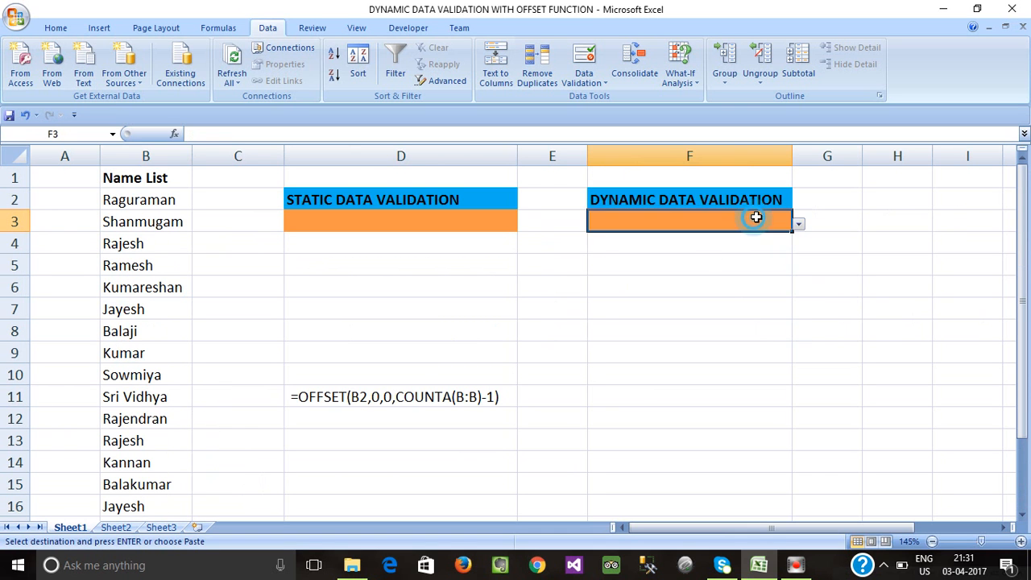
{"action": "left_click", "coordinate": [799, 224]}
{"action": "left_click_drag", "start_coordinate": [796, 254], "coordinate": [796, 314]}
{"action": "left_click", "coordinate": [116, 379]}
{"action": "scroll", "coordinate": [113, 386], "scroll_direction": "down", "scroll_amount": 1}
{"action": "left_click", "coordinate": [139, 492]}
{"action": "left_click", "coordinate": [138, 501]}
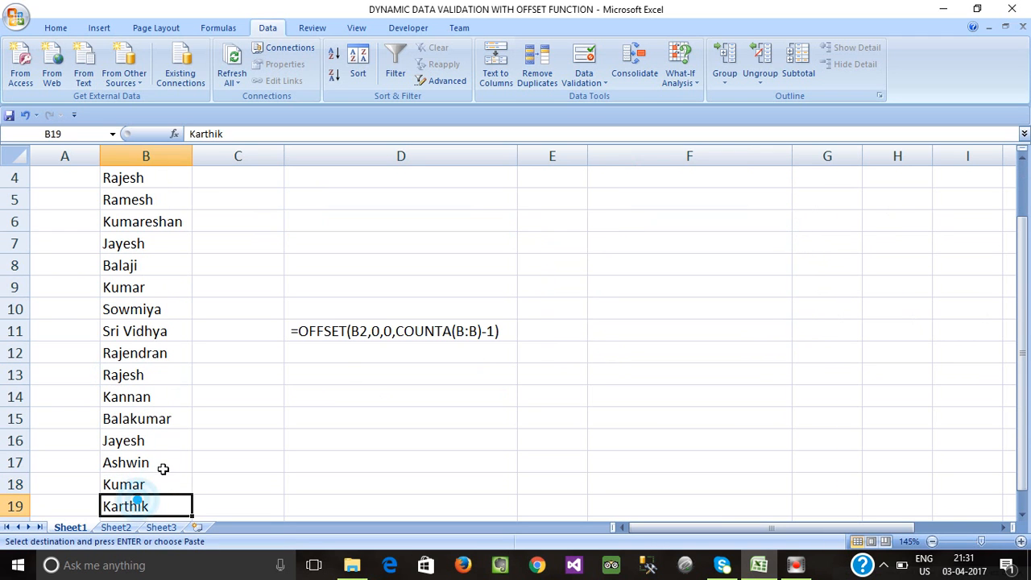
- Highlight the Name List entries from B2 to B19, and select the first empty cell below them, B20
{"action": "scroll", "coordinate": [162, 467], "scroll_direction": "up", "scroll_amount": 1}
{"action": "left_click_drag", "start_coordinate": [145, 201], "coordinate": [150, 500]}
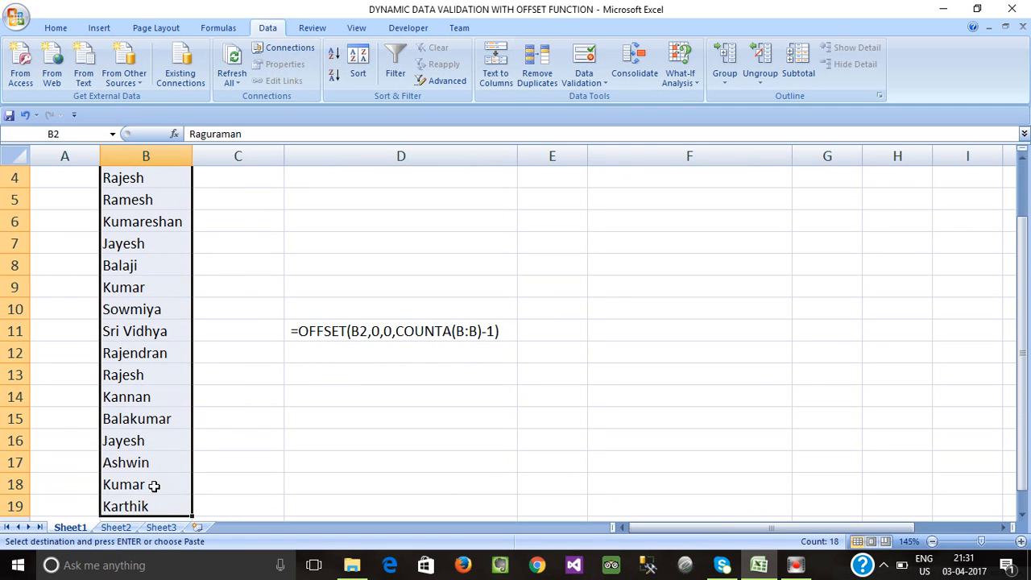
{"action": "scroll", "coordinate": [152, 488], "scroll_direction": "down", "scroll_amount": 3}
{"action": "left_click", "coordinate": [135, 328]}
{"action": "scroll", "coordinate": [161, 362], "scroll_direction": "up", "scroll_amount": 4}
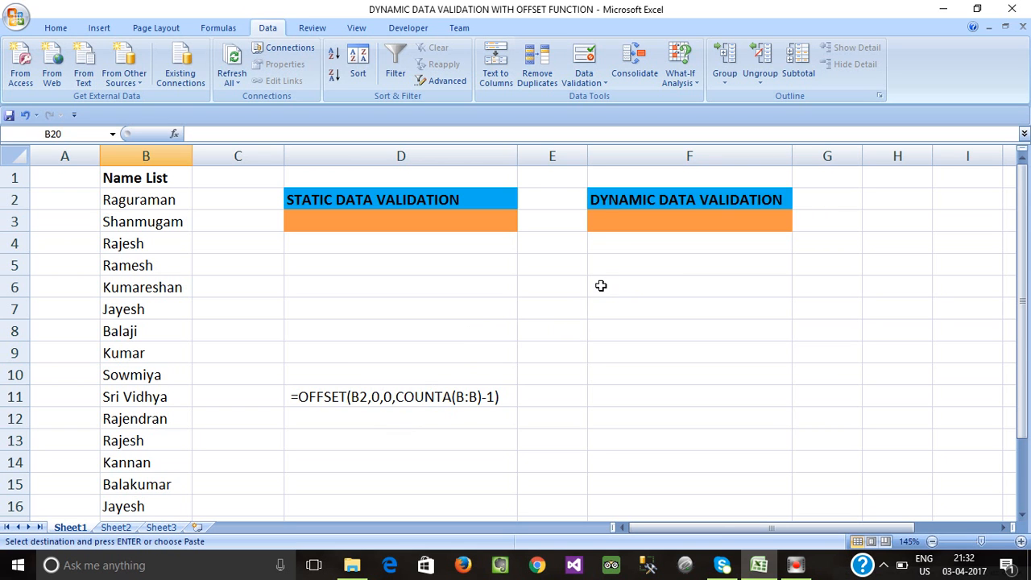
- Review F3's dynamic drop-down from first to last entry once more and close it without choosing a name
{"action": "left_click", "coordinate": [607, 222]}
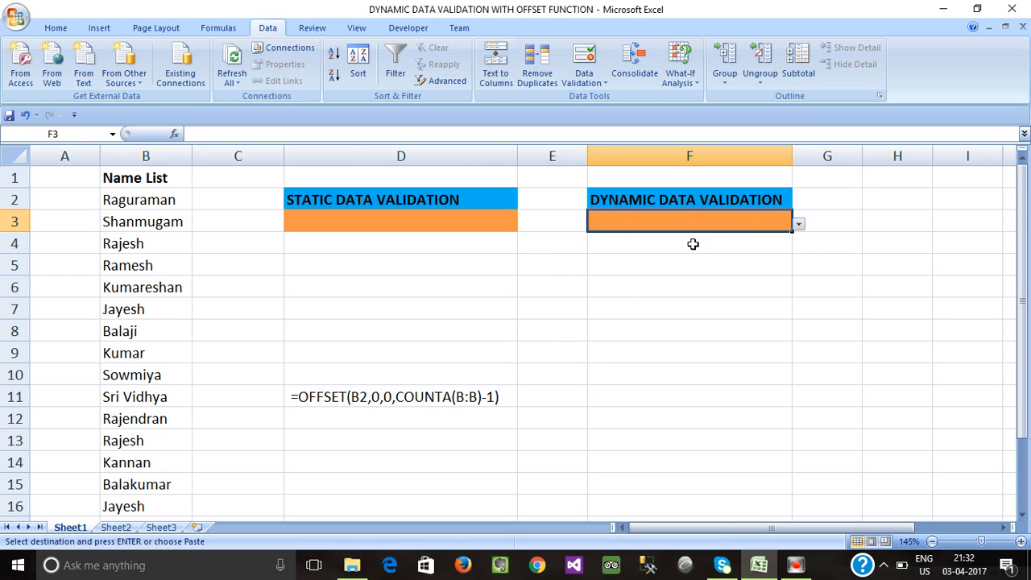
{"action": "left_click", "coordinate": [798, 225]}
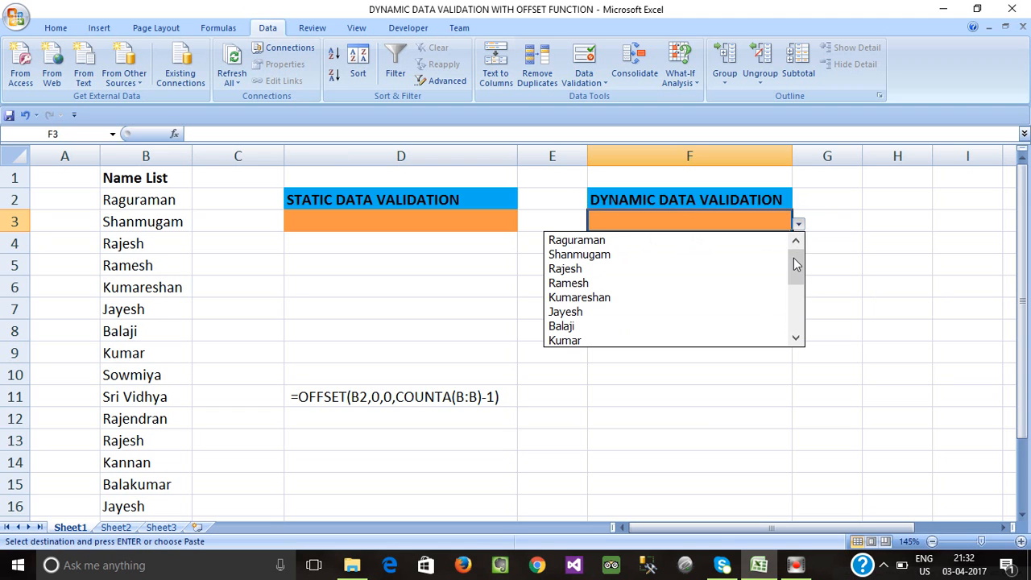
{"action": "left_click_drag", "start_coordinate": [796, 266], "coordinate": [796, 331]}
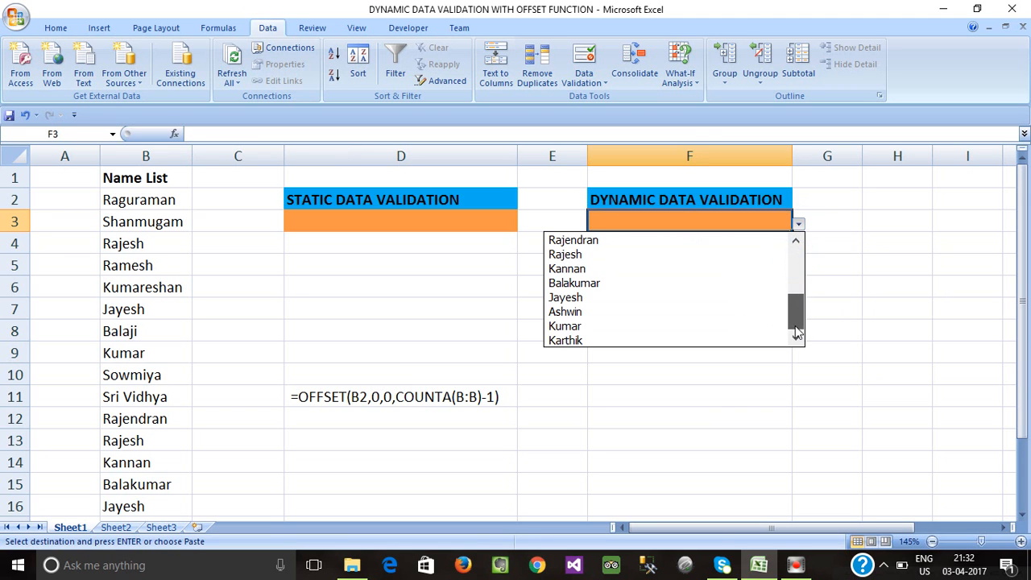
{"action": "left_click", "coordinate": [736, 375]}
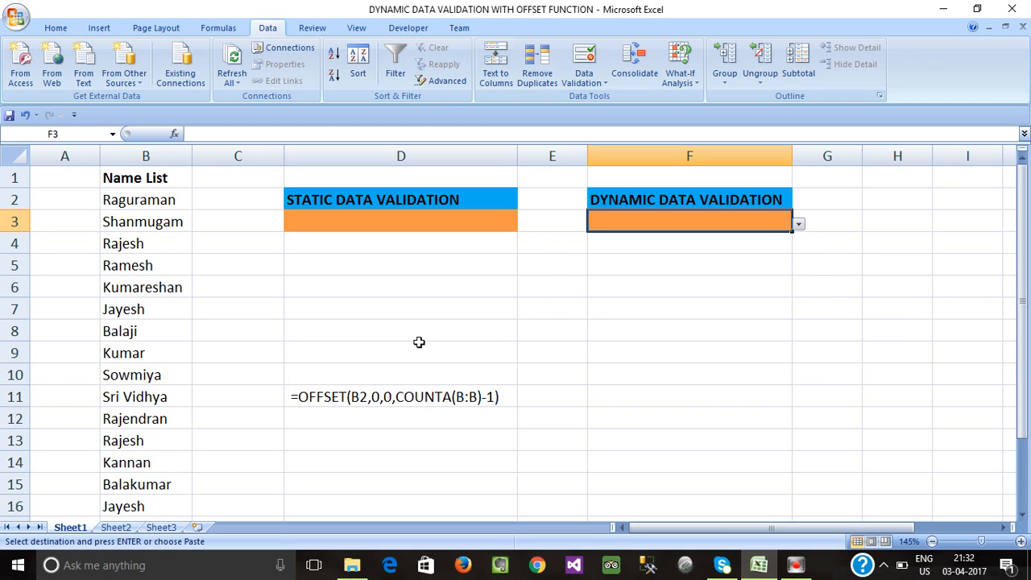
{"action": "left_click", "coordinate": [561, 297]}
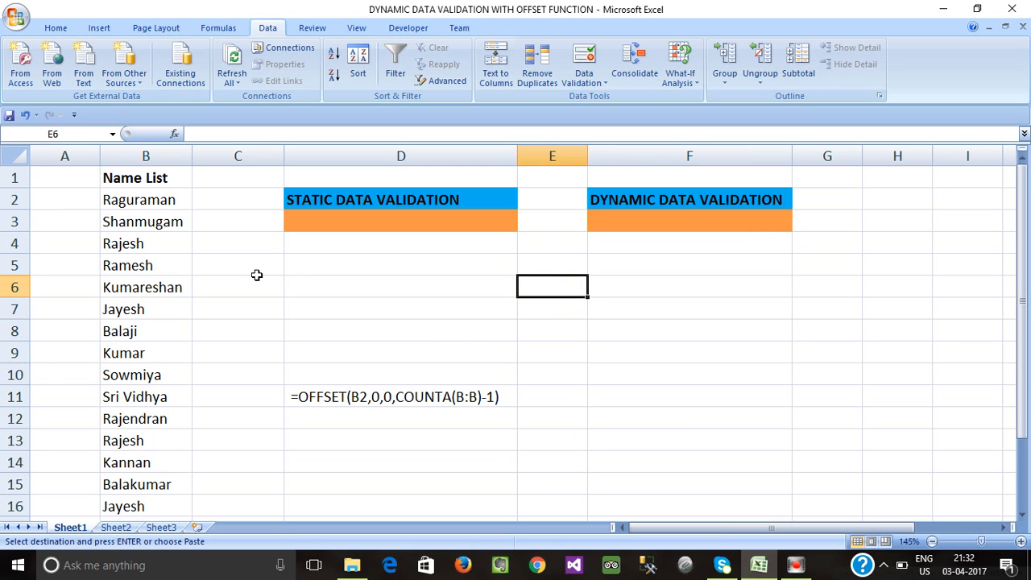